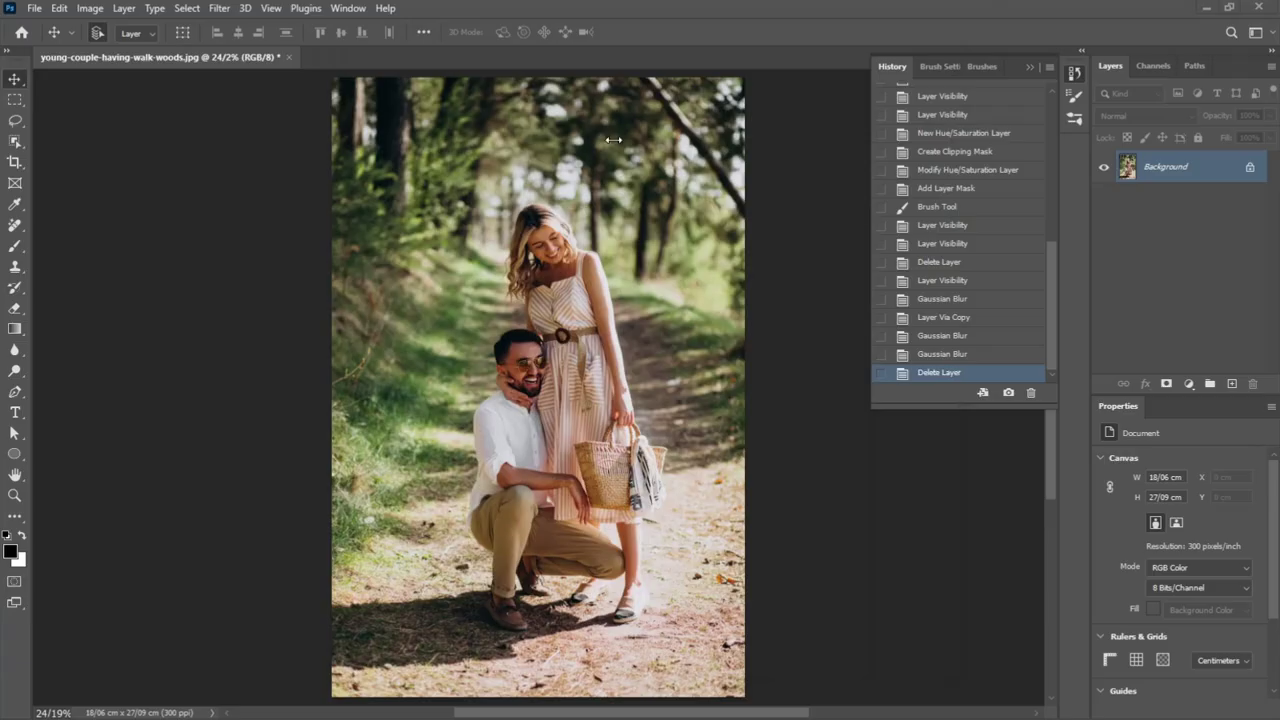
- Run the Depth Blur neural filter with Output depth map only, sent to a new layer
{"action": "left_click", "coordinate": [219, 8]}
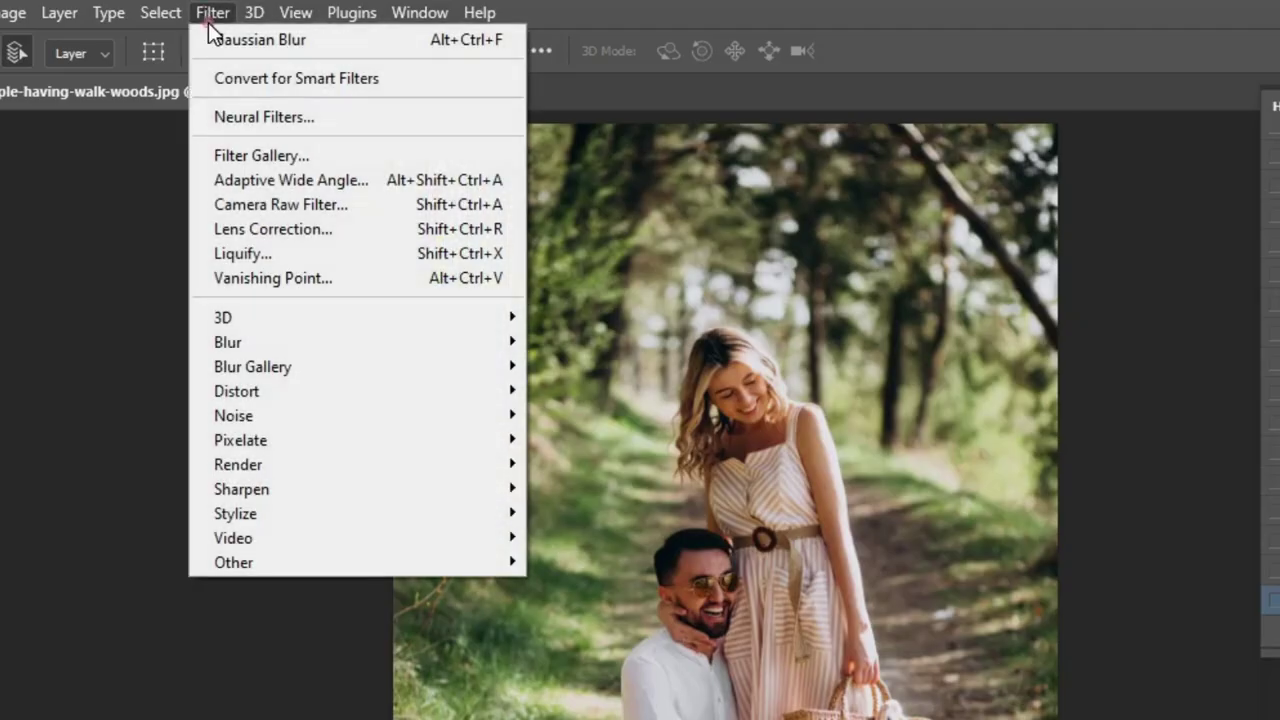
{"action": "left_click", "coordinate": [268, 119]}
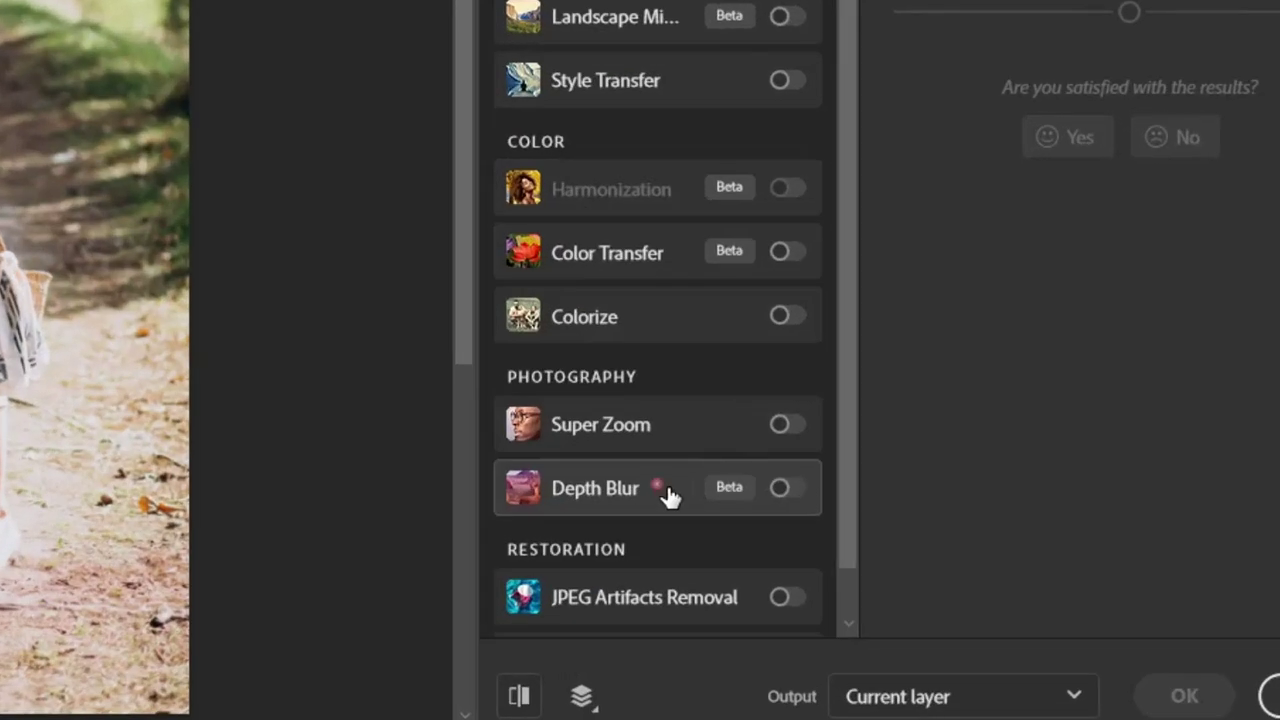
{"action": "left_click", "coordinate": [668, 497]}
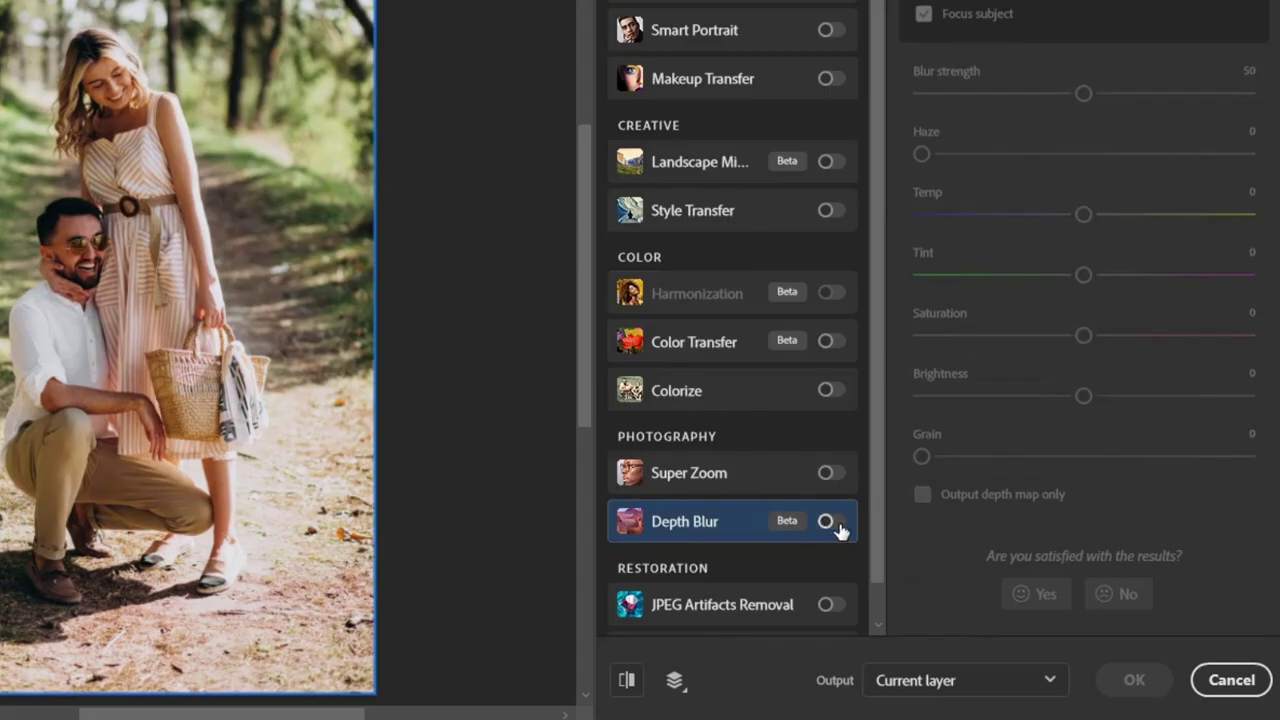
{"action": "left_click", "coordinate": [830, 522]}
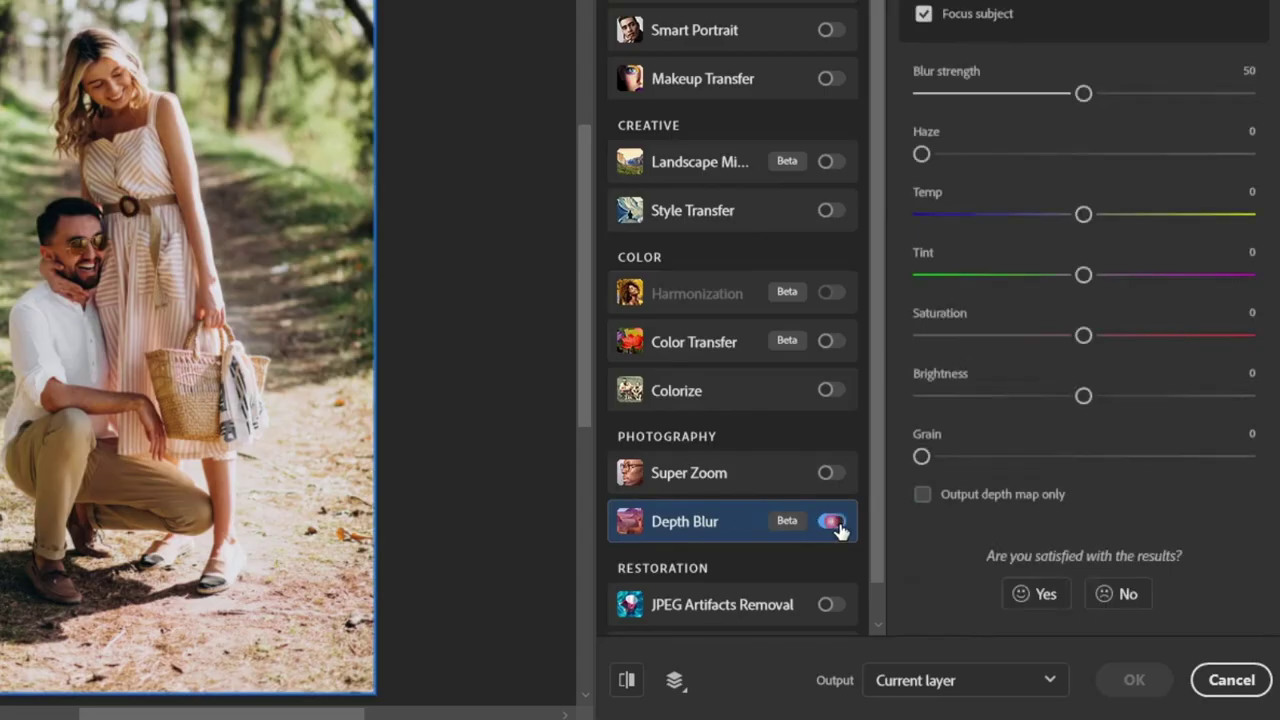
{"action": "left_click", "coordinate": [938, 496]}
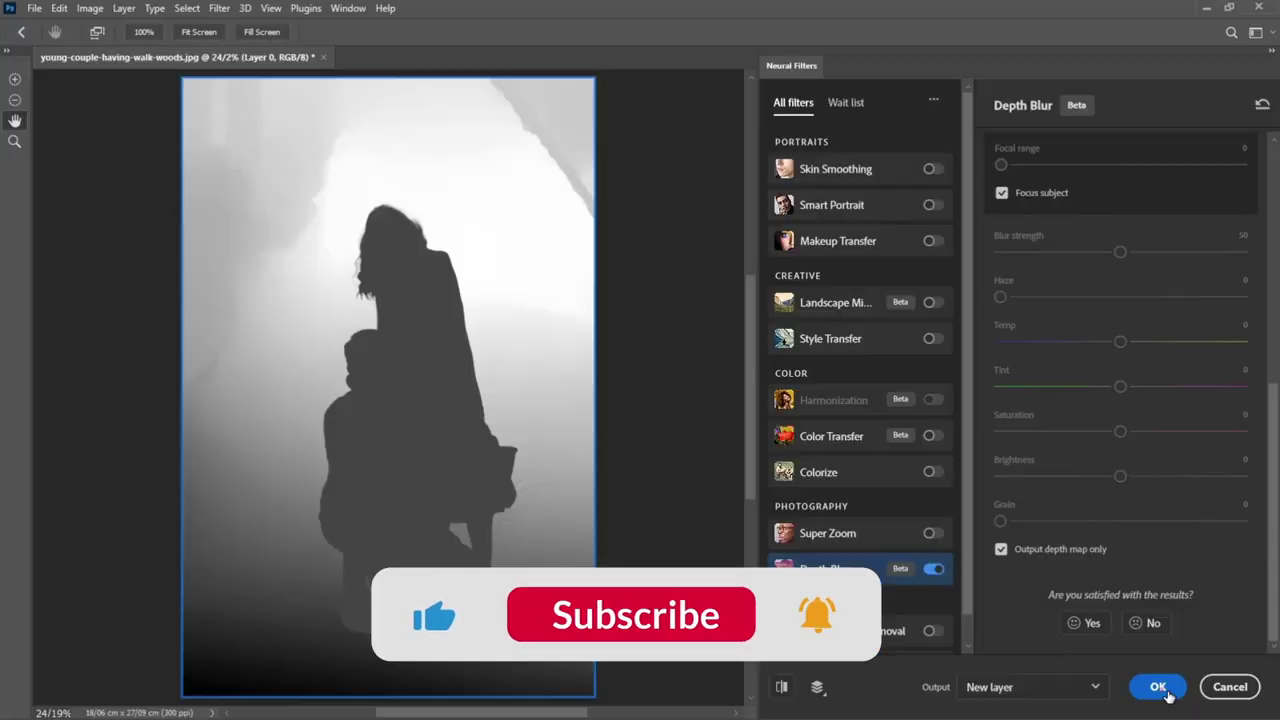
{"action": "left_click", "coordinate": [1158, 687]}
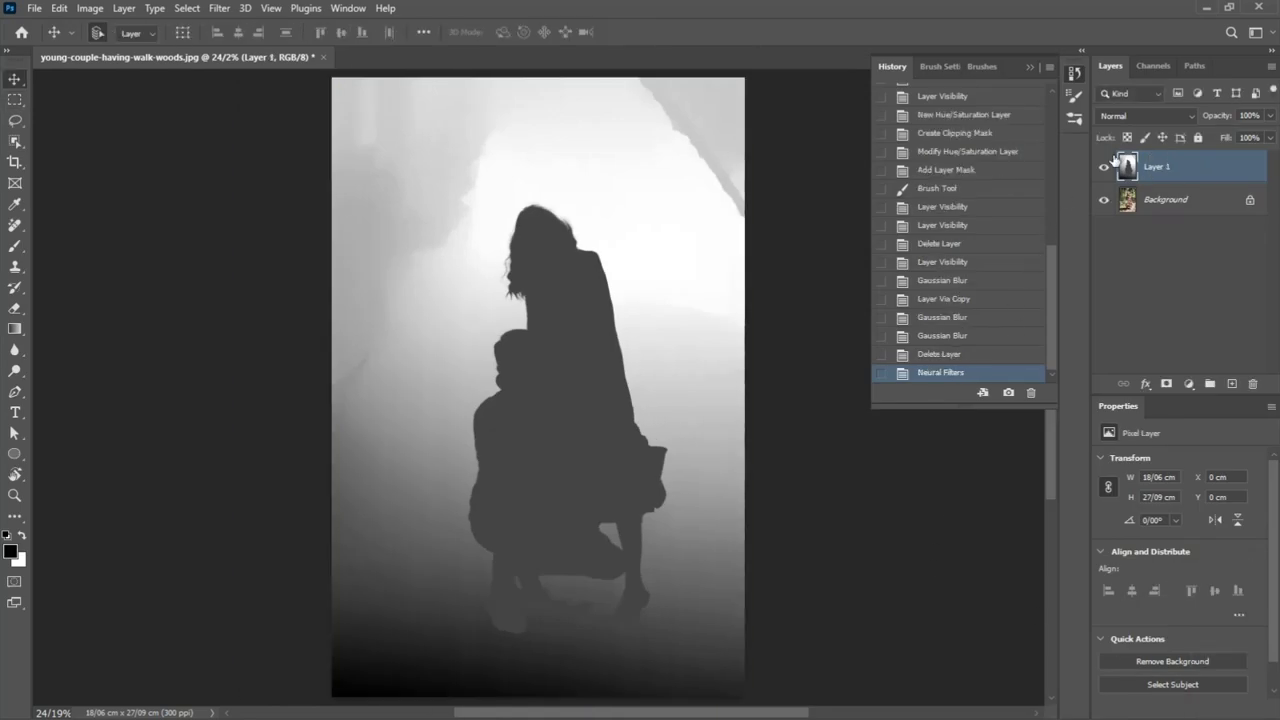
- Compare the depth map with the original, then duplicate the Blue channel as Blue copy
{"action": "left_click", "coordinate": [1107, 167]}
{"action": "left_click", "coordinate": [1107, 167]}
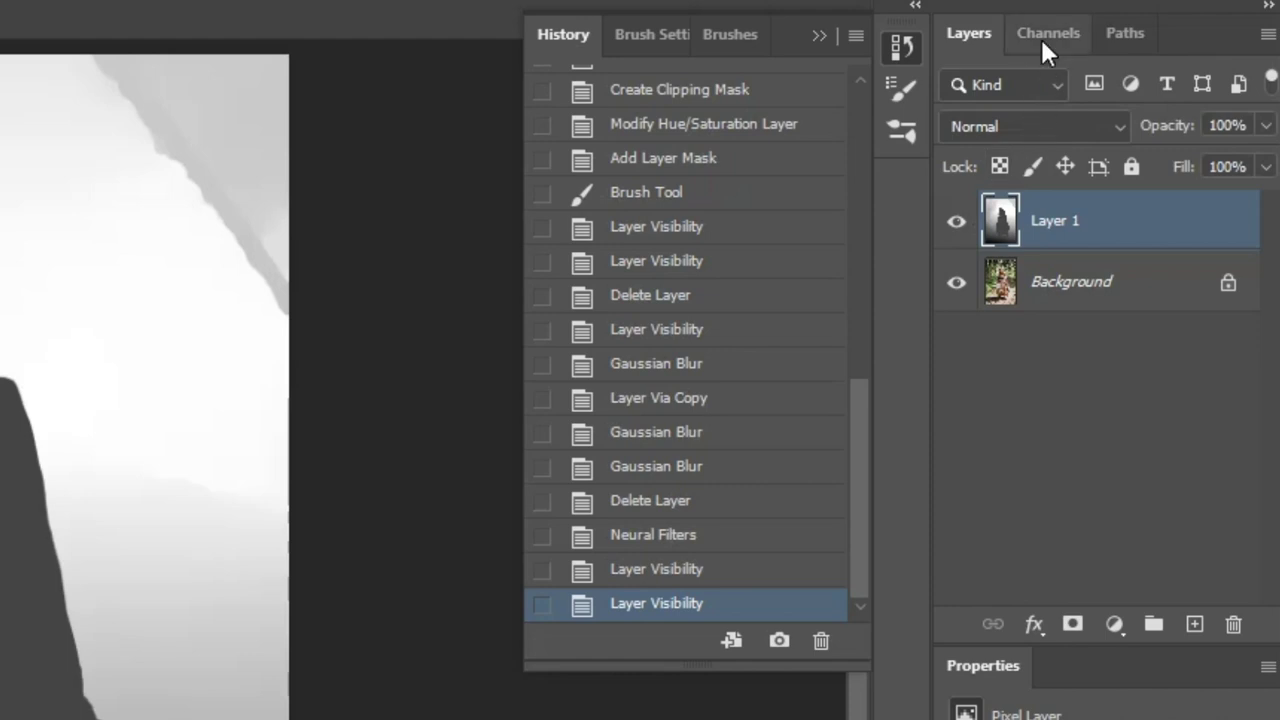
{"action": "left_click", "coordinate": [1042, 40]}
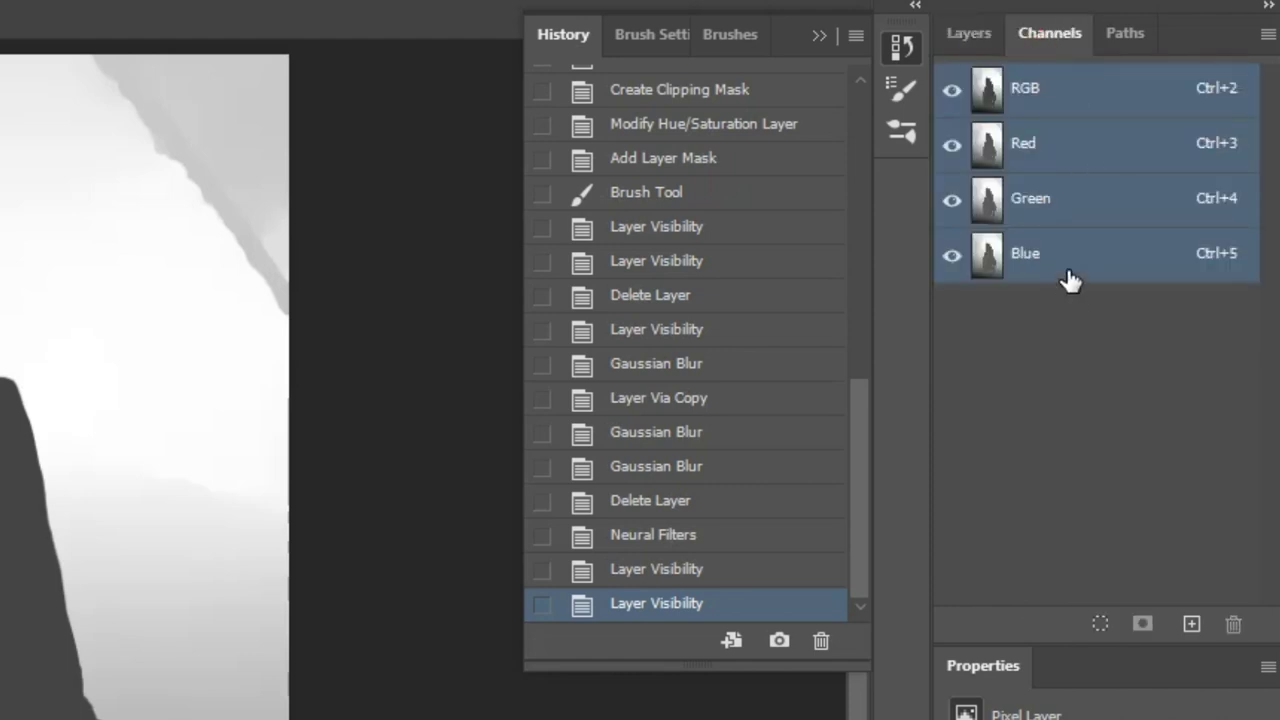
{"action": "left_click_drag", "start_coordinate": [1068, 280], "coordinate": [1196, 640]}
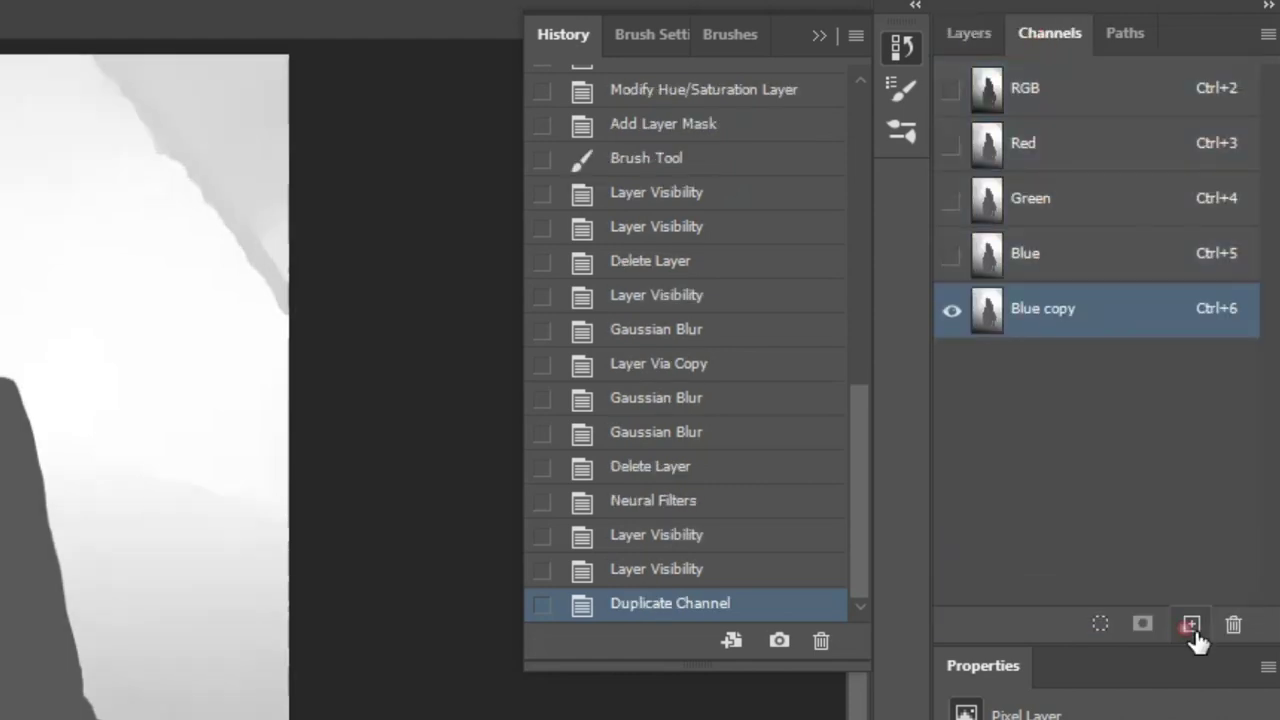
- Delete the depth map layer and load the Blue copy channel as a selection
{"action": "left_click", "coordinate": [1050, 95]}
{"action": "left_click", "coordinate": [977, 42]}
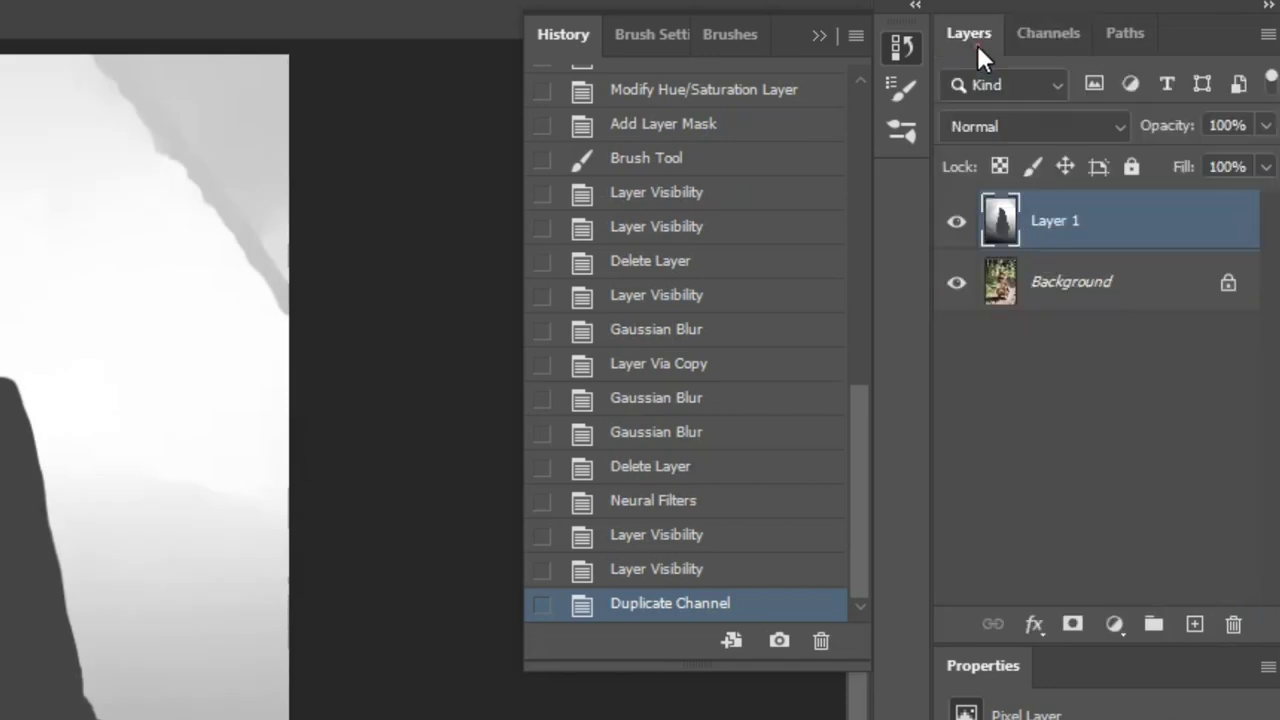
{"action": "left_click_drag", "start_coordinate": [1065, 220], "coordinate": [1233, 624]}
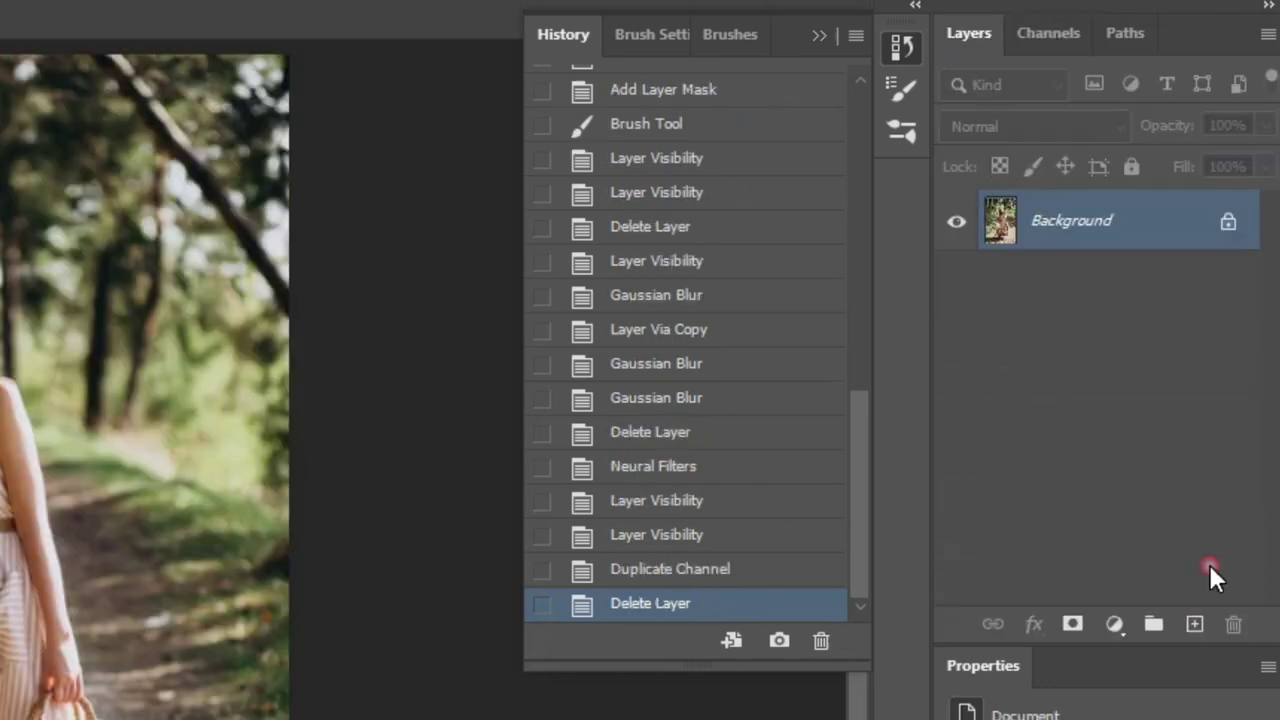
{"action": "left_click", "coordinate": [1048, 33]}
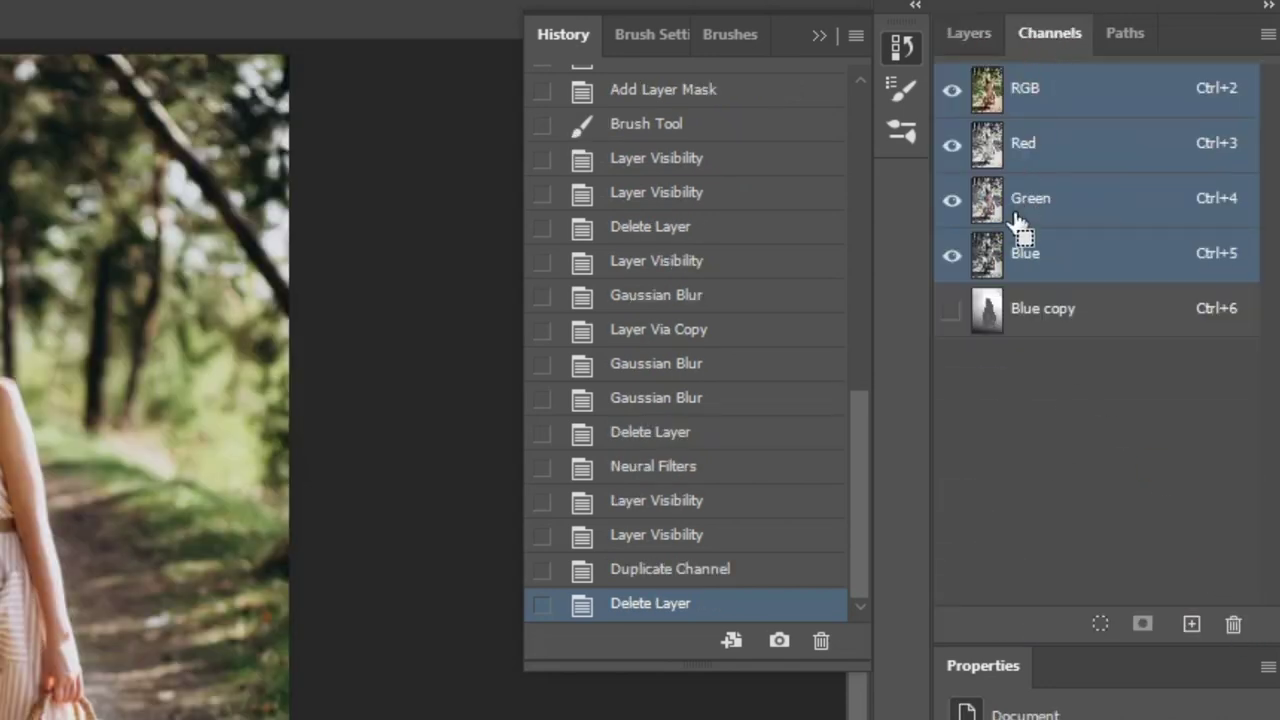
{"action": "left_click", "coordinate": [990, 320], "text": "ctrl"}
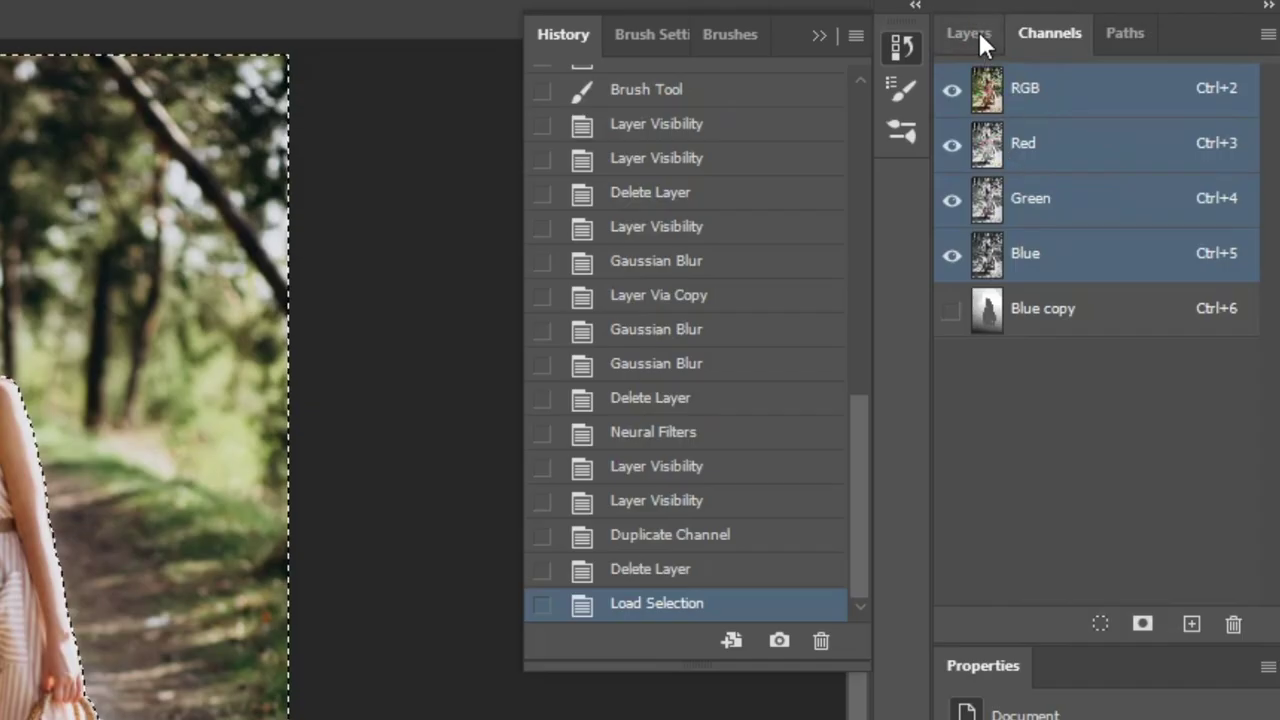
- Add a selection-masked Hue/Saturation layer with Saturation lowered to about -49
{"action": "left_click", "coordinate": [980, 38]}
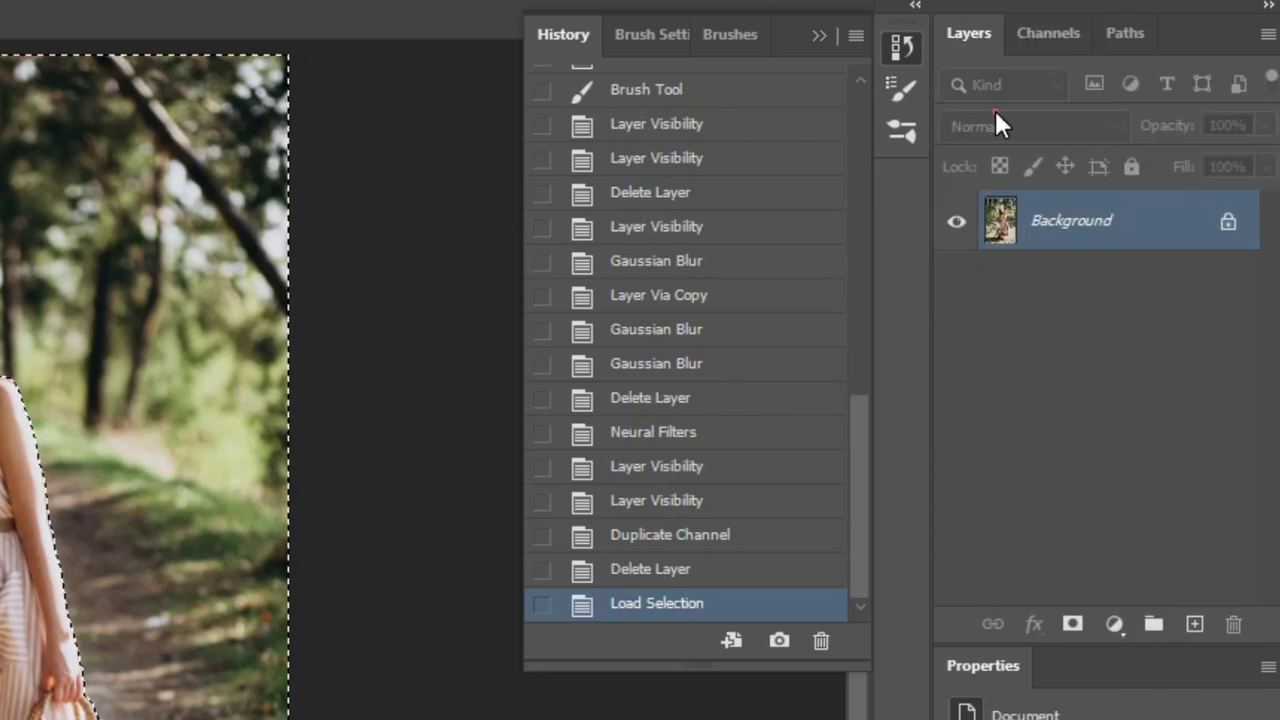
{"action": "left_click", "coordinate": [1113, 622]}
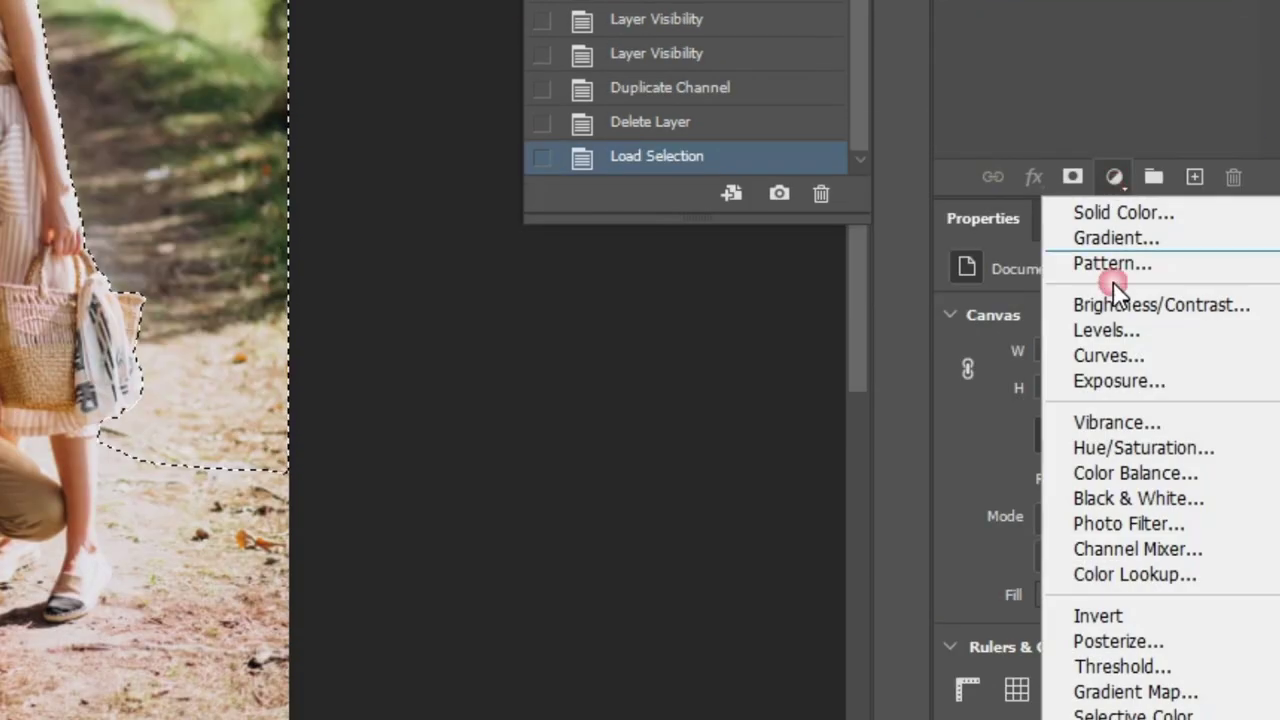
{"action": "left_click", "coordinate": [1134, 449]}
{"action": "left_click_drag", "start_coordinate": [1094, 489], "coordinate": [1062, 484]}
{"action": "left_click_drag", "start_coordinate": [1015, 352], "coordinate": [974, 354]}
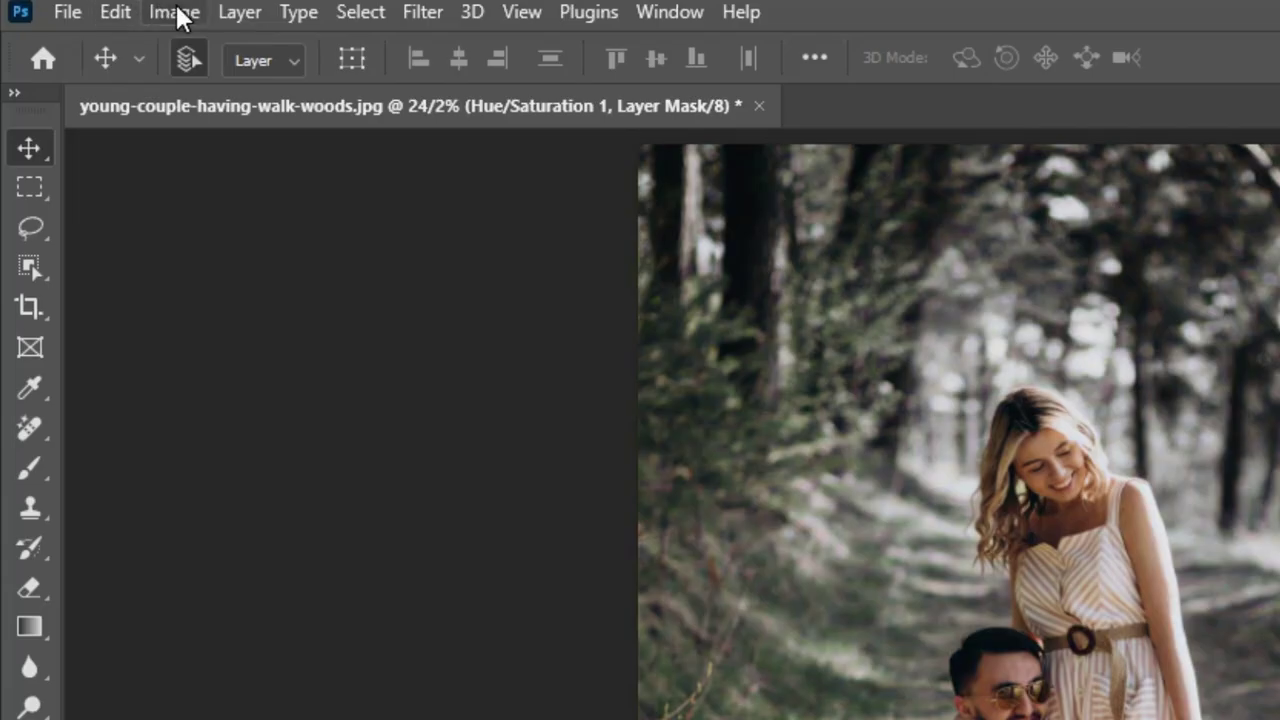
- Increase the mask's contrast with Curves by raising the black point and lowering the midtones
{"action": "left_click", "coordinate": [176, 12]}
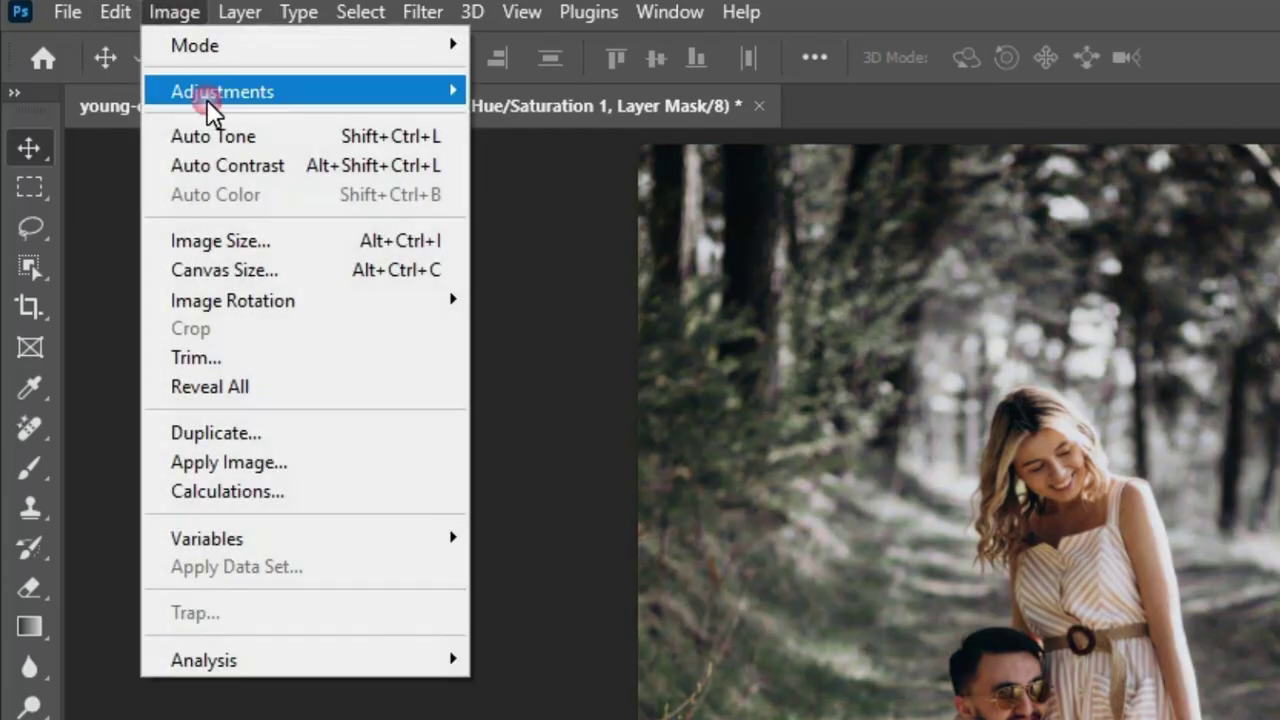
{"action": "mouse_move", "coordinate": [262, 92]}
{"action": "left_click", "coordinate": [614, 146]}
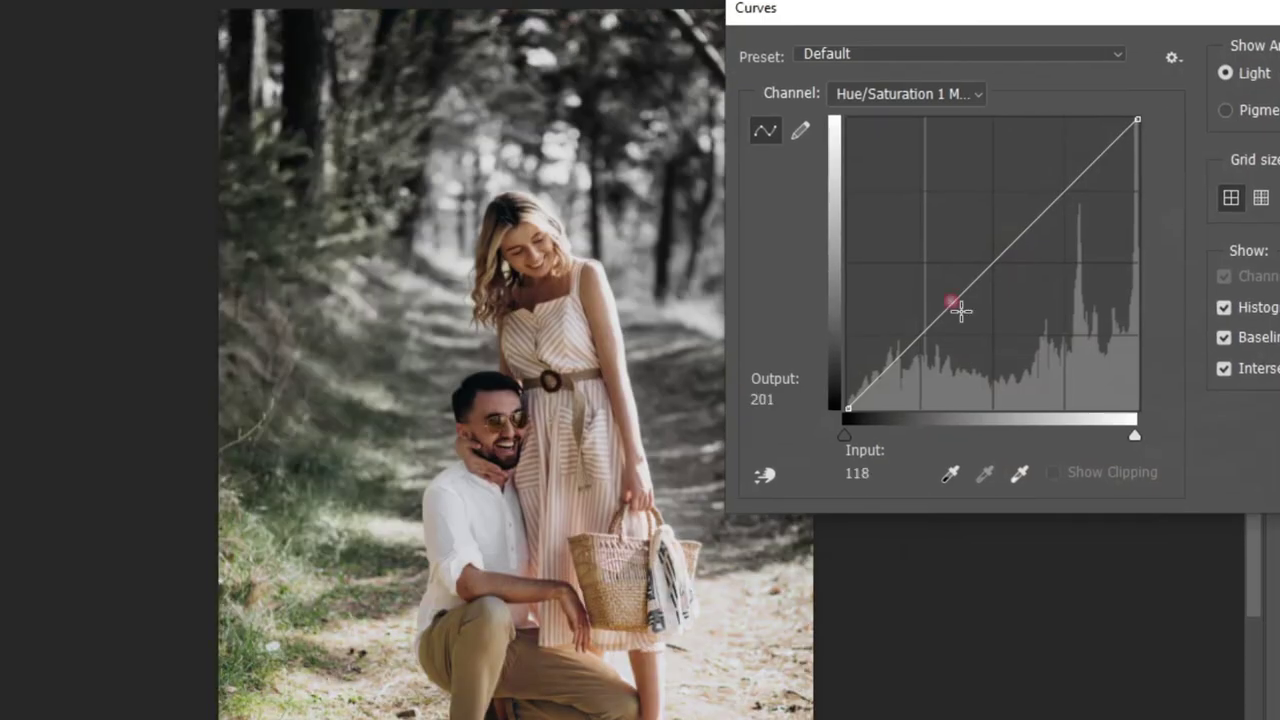
{"action": "left_click_drag", "start_coordinate": [856, 719], "coordinate": [901, 719]}
{"action": "left_click_drag", "start_coordinate": [980, 300], "coordinate": [994, 336]}
- Add a second Hue/Saturation layer with Saturation raised to +24
{"action": "left_click", "coordinate": [1189, 383]}
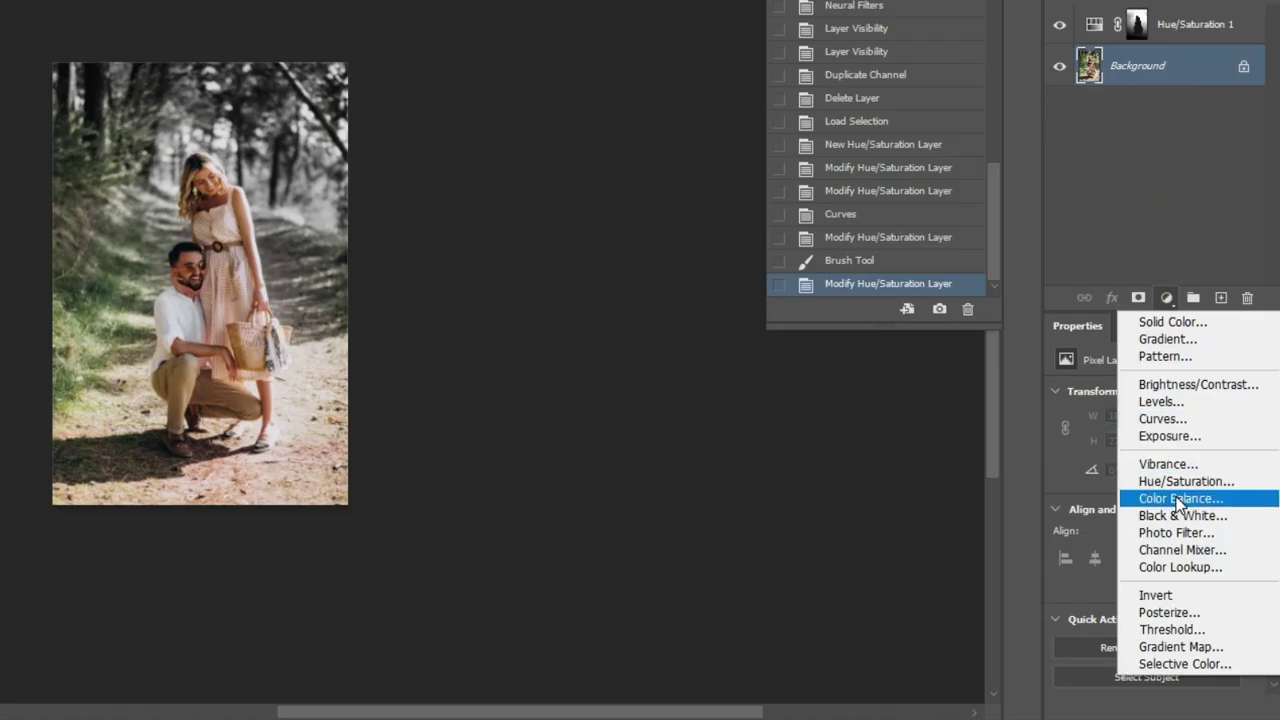
{"action": "left_click", "coordinate": [1204, 529]}
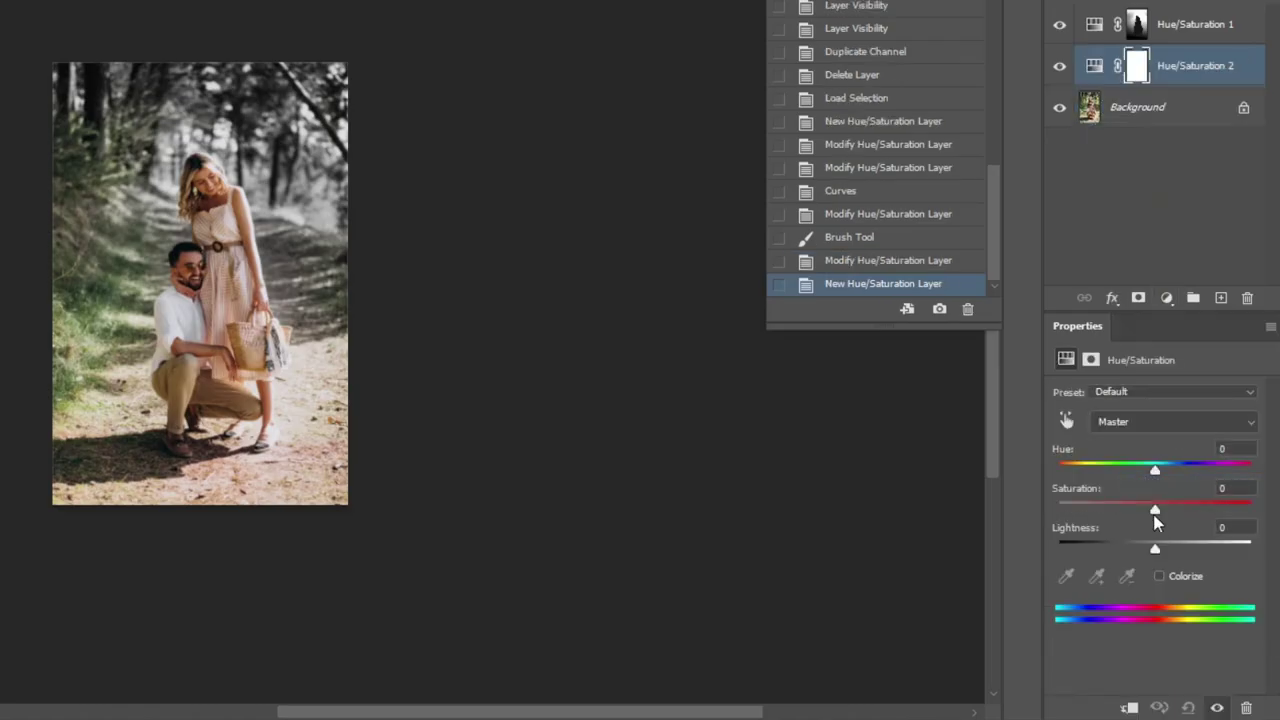
{"action": "left_click_drag", "start_coordinate": [1172, 512], "coordinate": [1172, 512]}
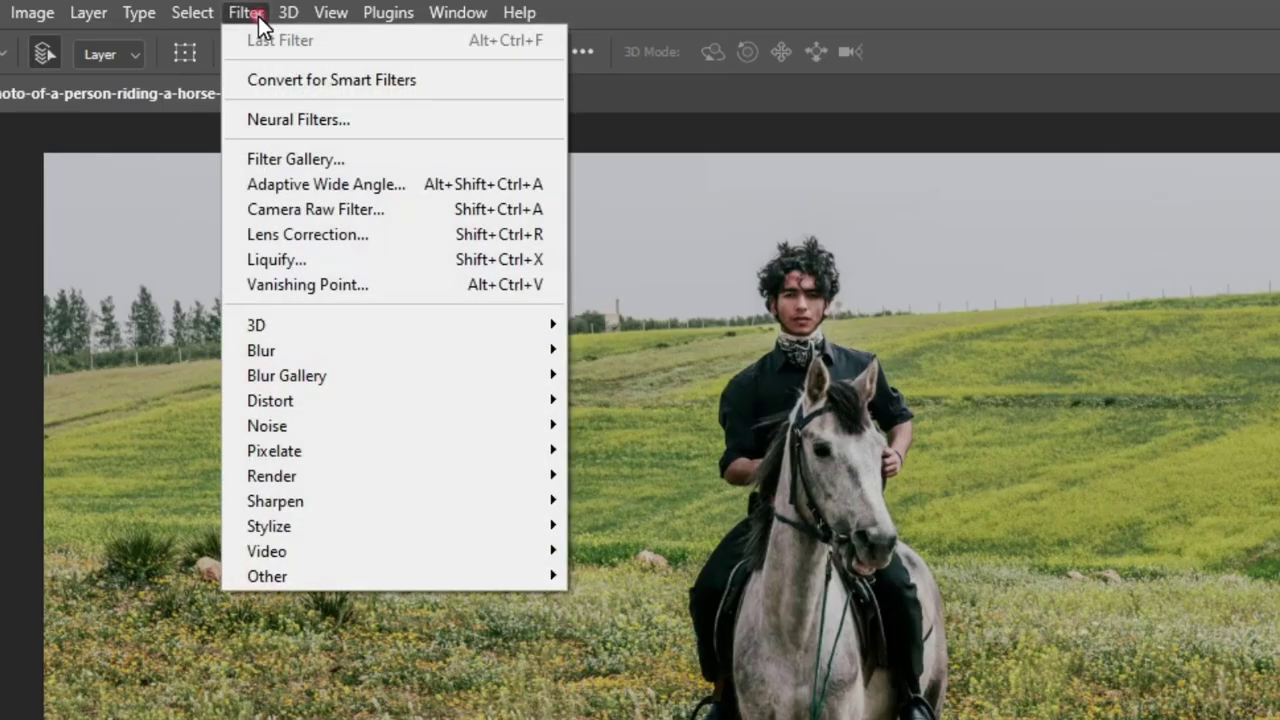
- On the horse-rider photo, enable Depth Blur in Neural Filters with Output depth map only
{"action": "left_click", "coordinate": [344, 124]}
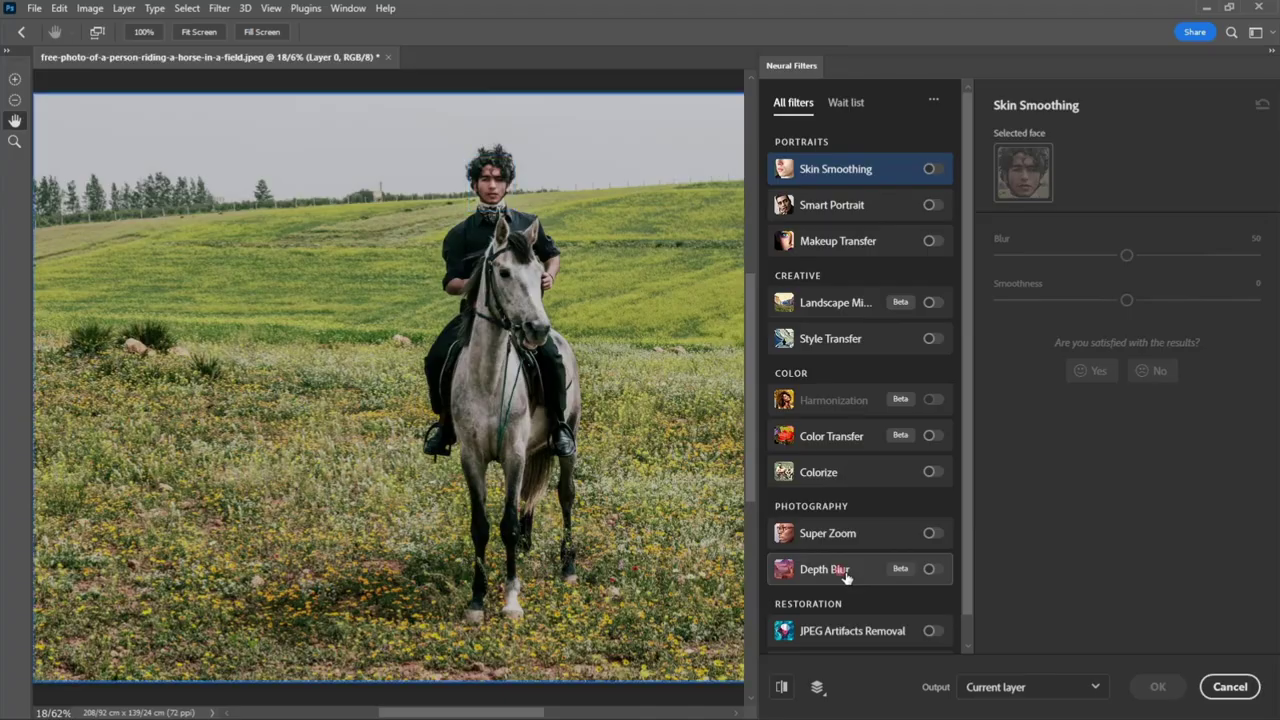
{"action": "left_click", "coordinate": [845, 577]}
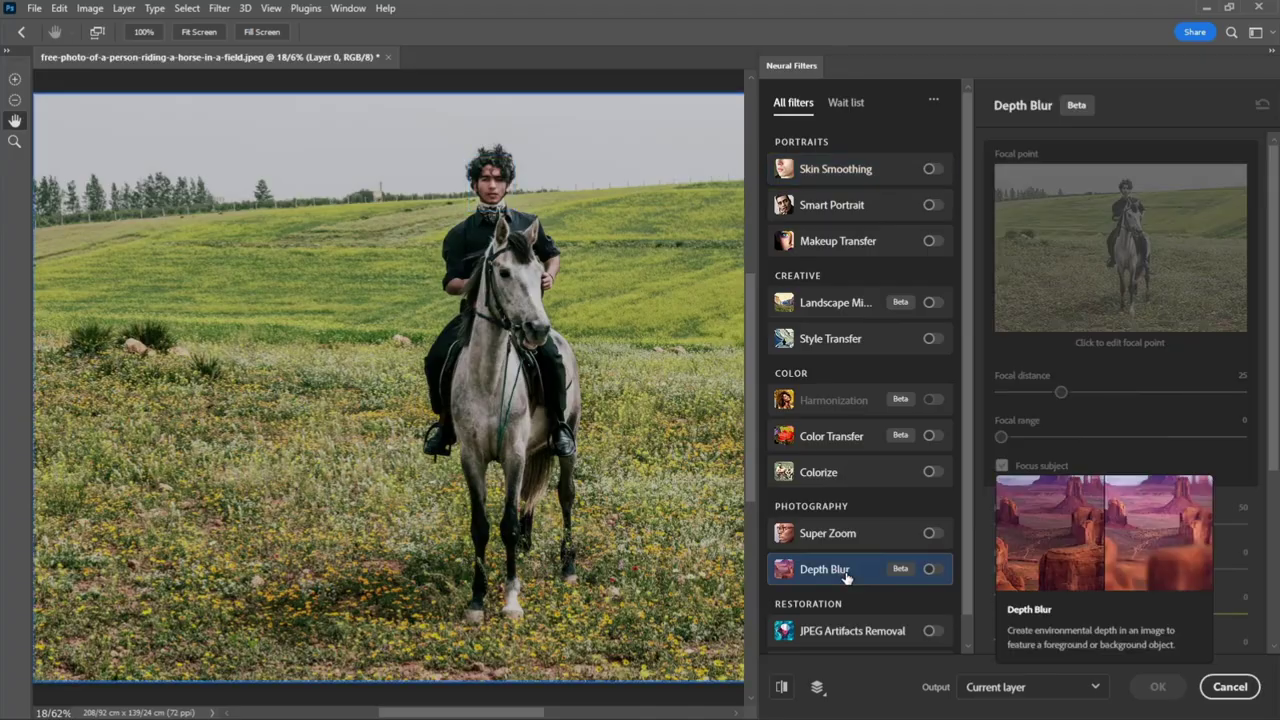
{"action": "scroll", "coordinate": [964, 485], "scroll_direction": "down", "scroll_amount": 1}
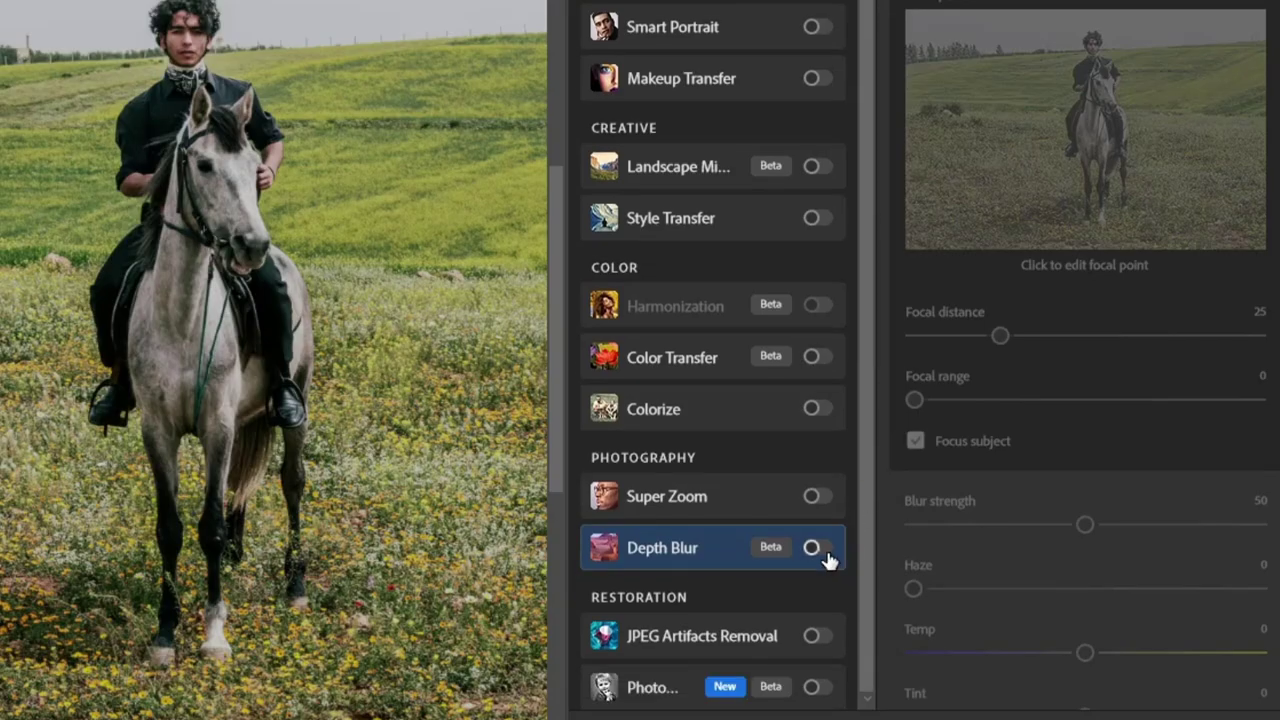
{"action": "left_click", "coordinate": [812, 547]}
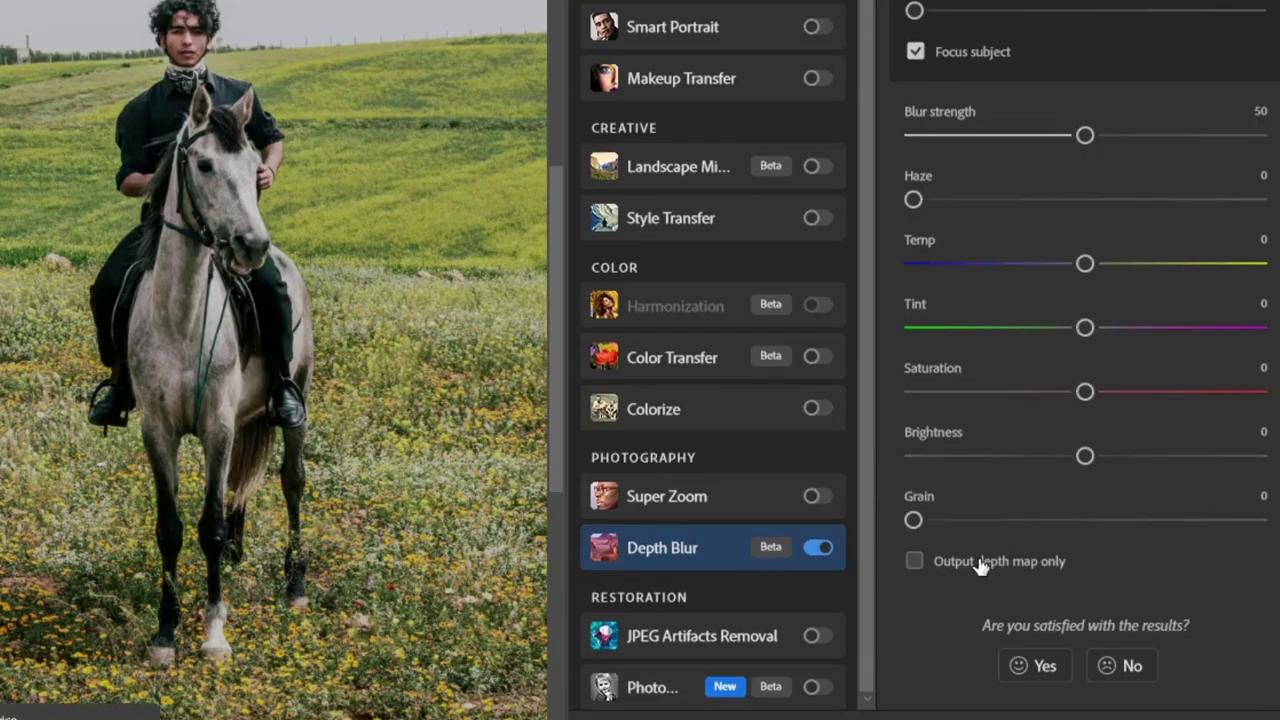
{"action": "left_click", "coordinate": [972, 566]}
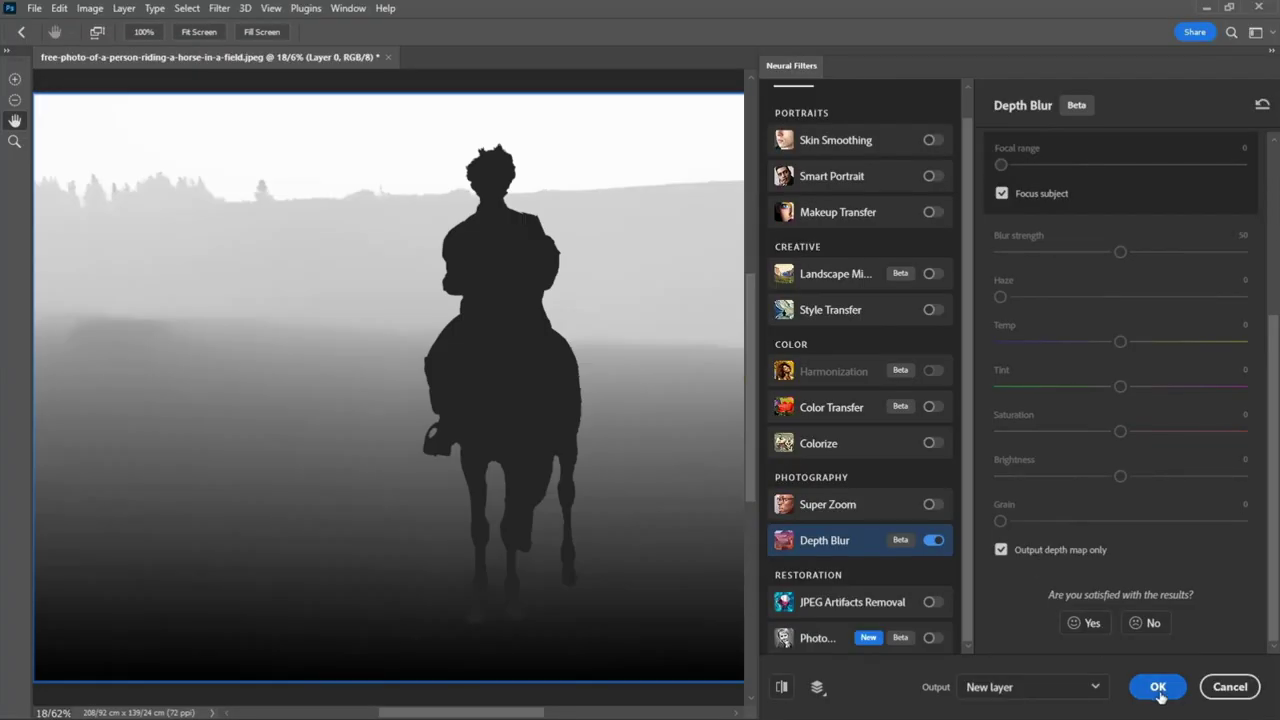
- Apply the depth map as a new layer and save it as a Blue copy channel
{"action": "left_click", "coordinate": [1153, 692]}
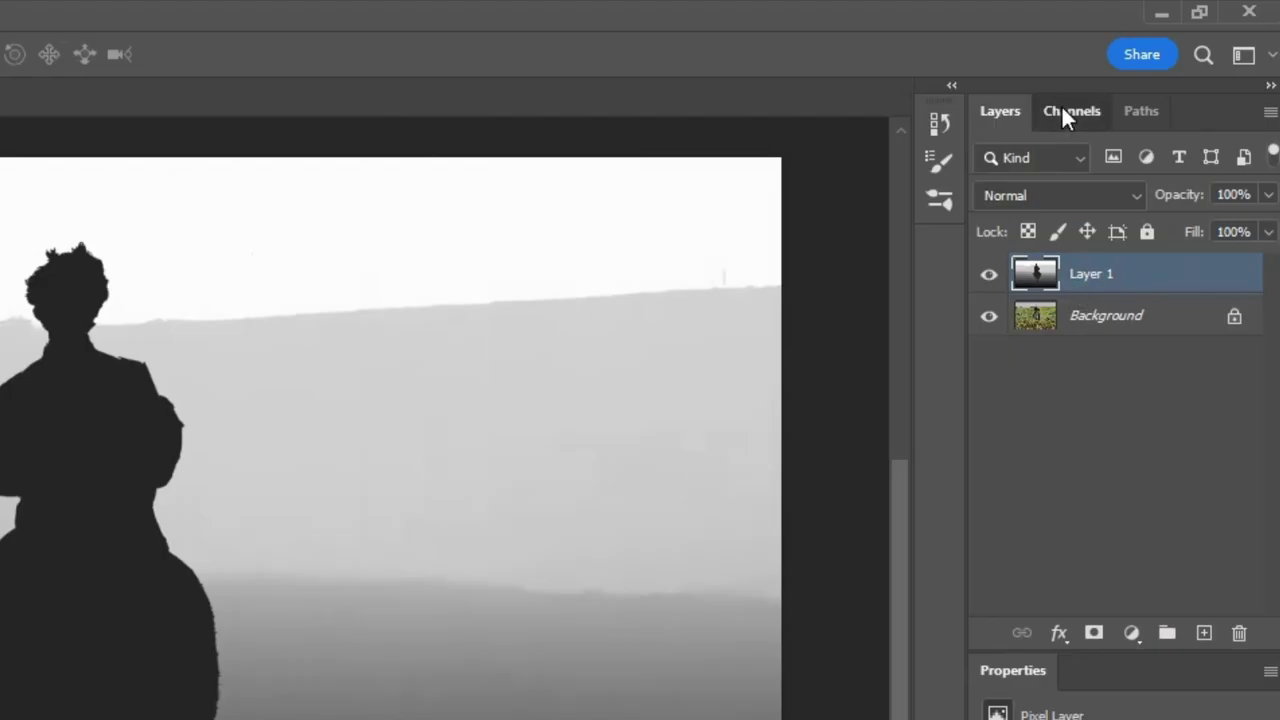
{"action": "left_click", "coordinate": [1148, 67]}
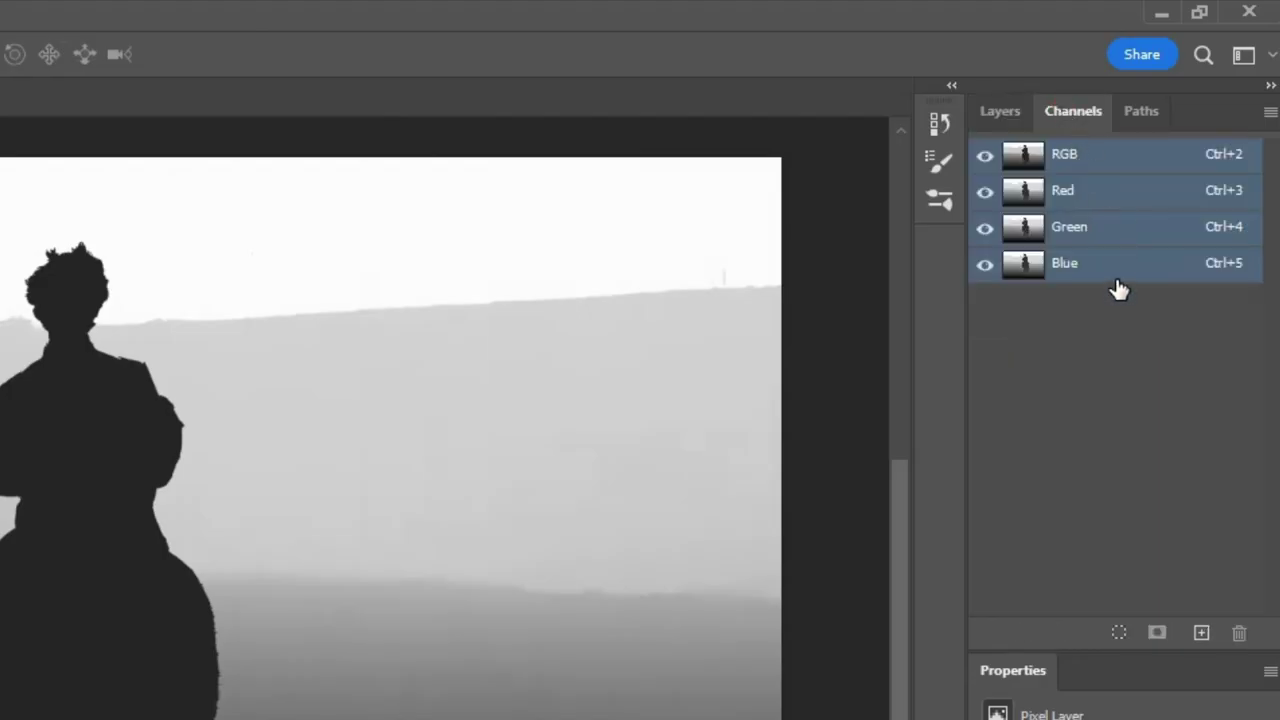
{"action": "left_click_drag", "start_coordinate": [1116, 283], "coordinate": [1201, 634]}
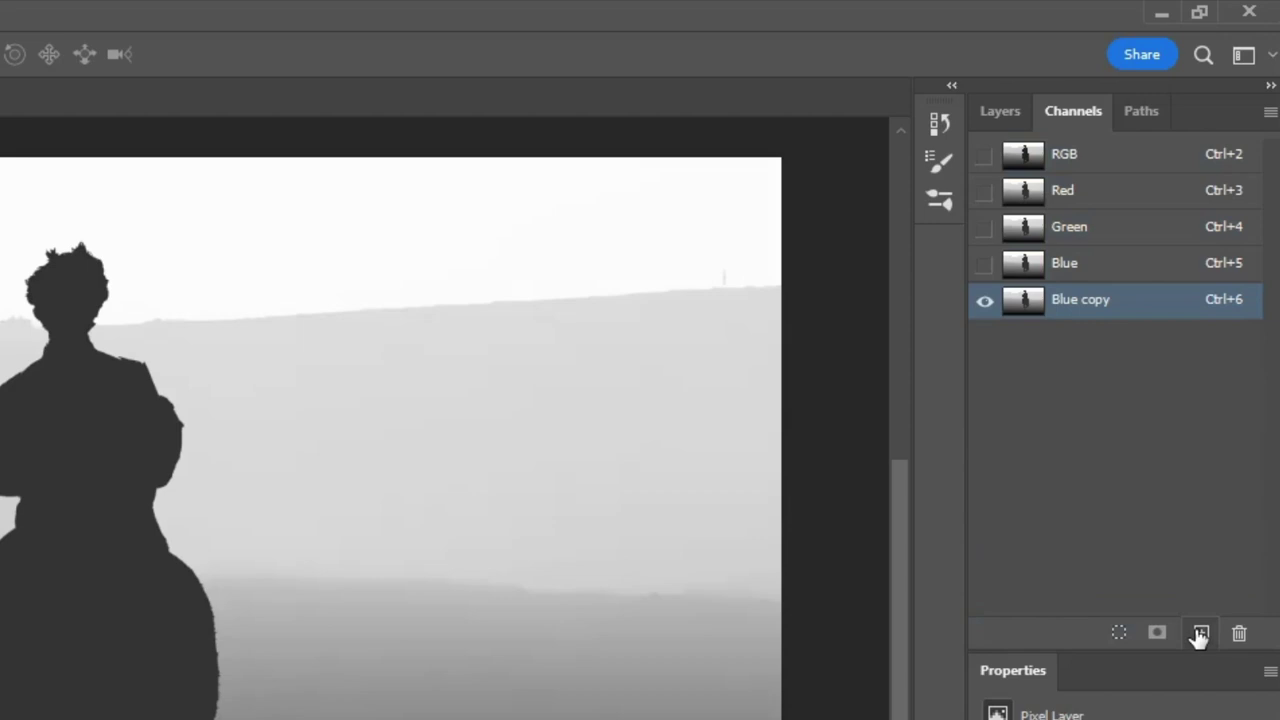
- Return to the RGB composite and duplicate the photo onto Layer 1 with Ctrl+J
{"action": "left_click", "coordinate": [1070, 158]}
{"action": "left_click", "coordinate": [1000, 111]}
{"action": "key", "text": "Delete"}
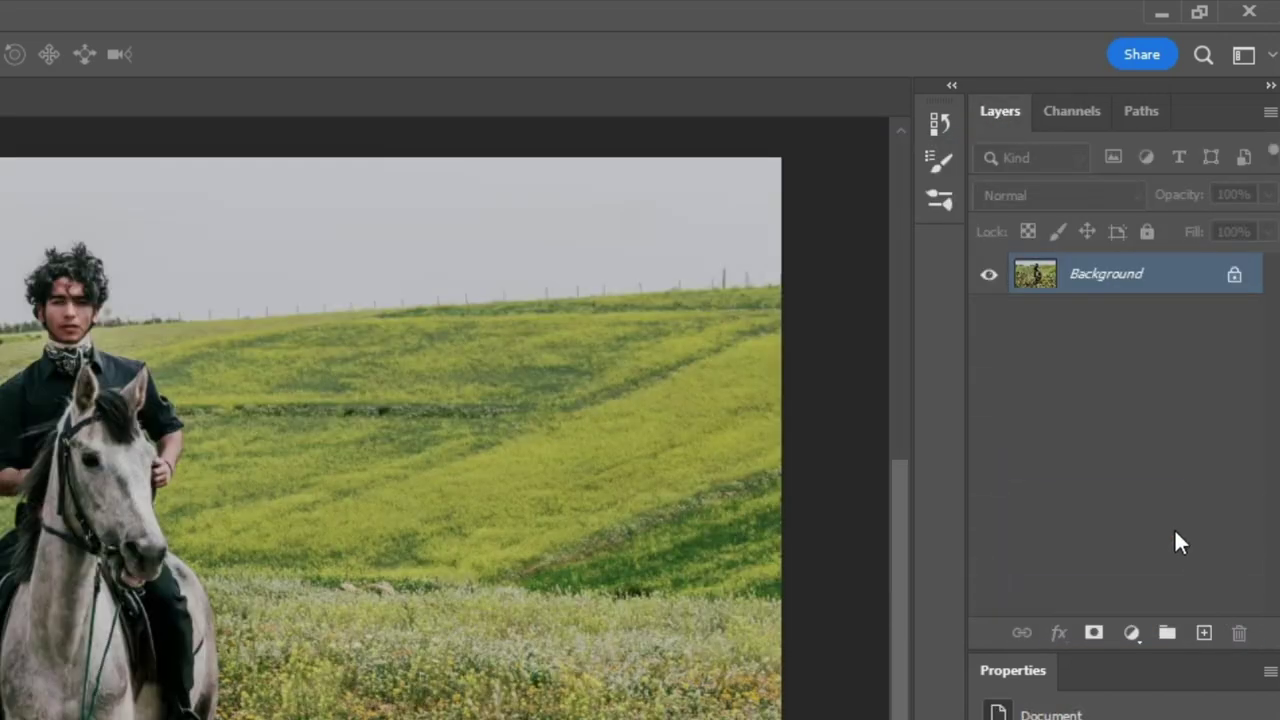
{"action": "key", "text": "ctrl+j"}
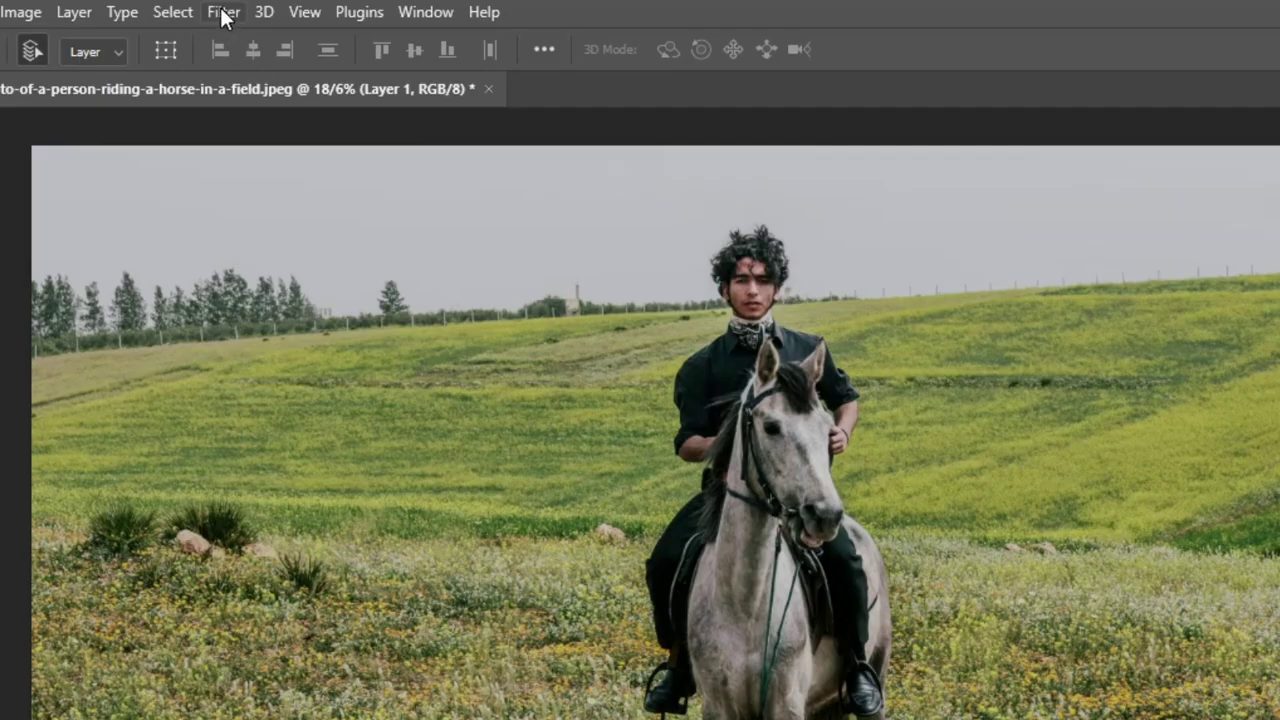
- Apply Lens Blur to Layer 1 using Blue copy as the depth map, radius 78
{"action": "left_click", "coordinate": [222, 15]}
{"action": "mouse_move", "coordinate": [360, 337]}
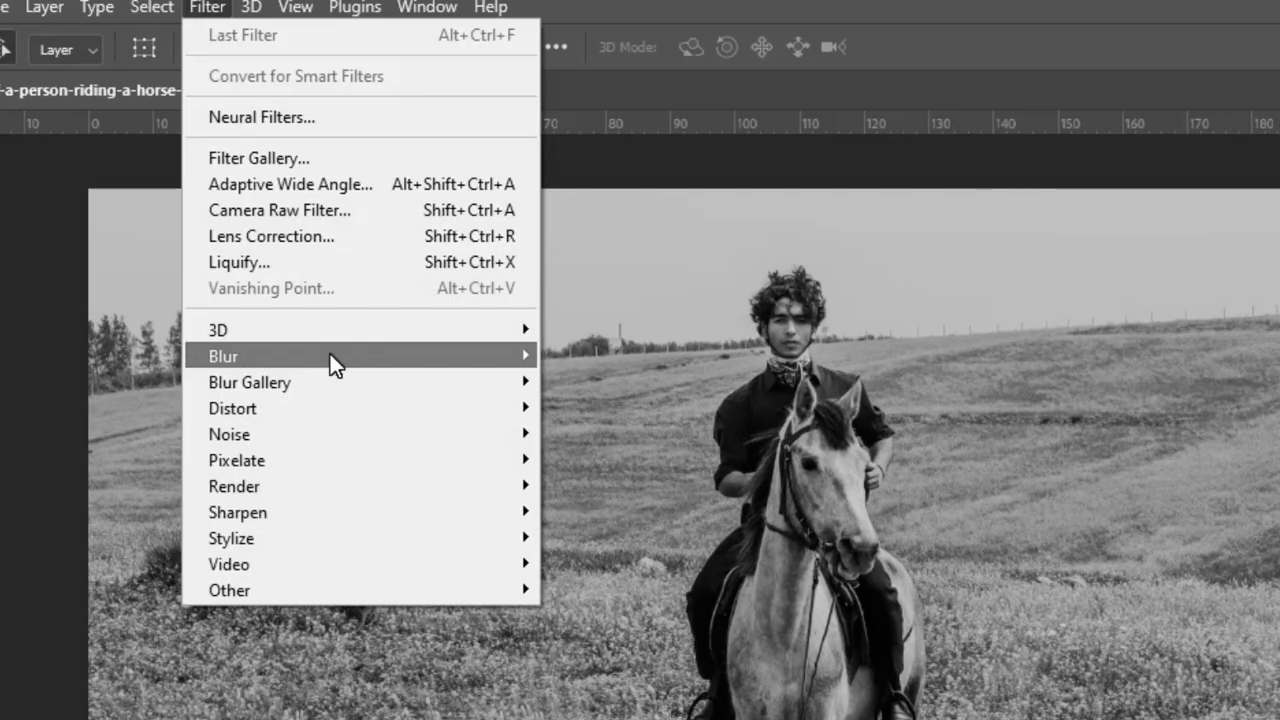
{"action": "mouse_move", "coordinate": [330, 355]}
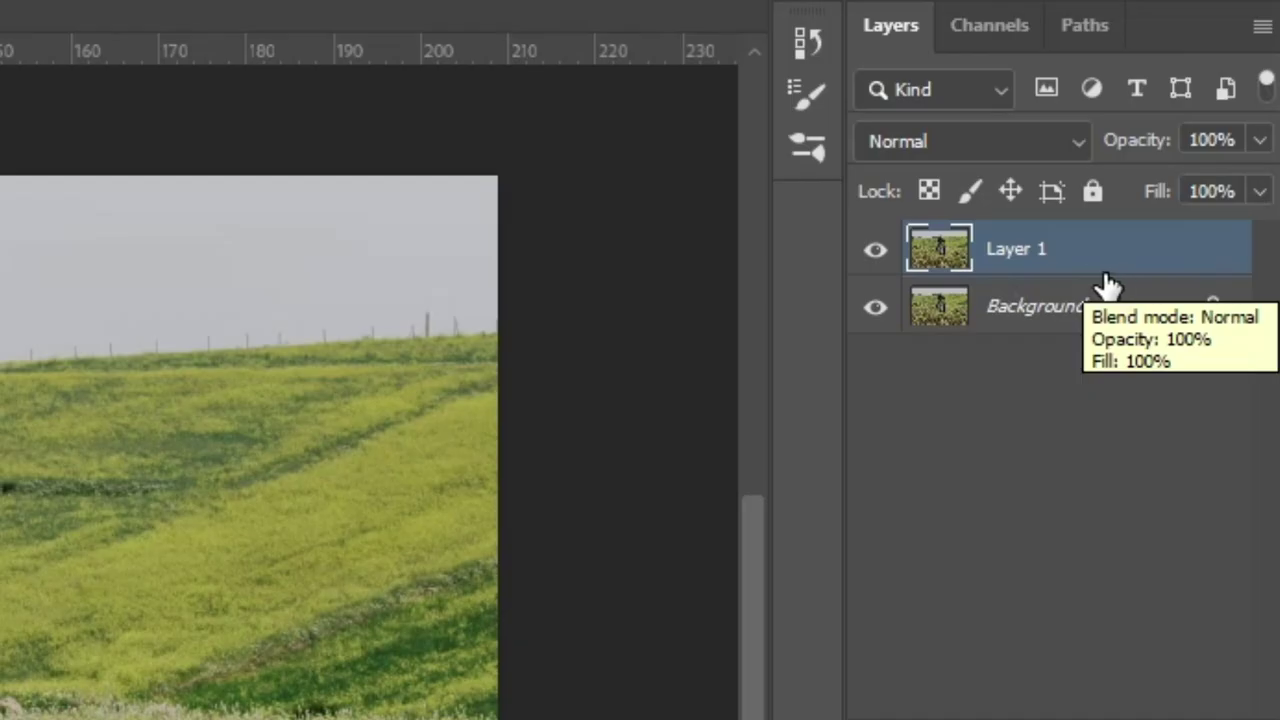
{"action": "right_click", "coordinate": [1090, 268]}
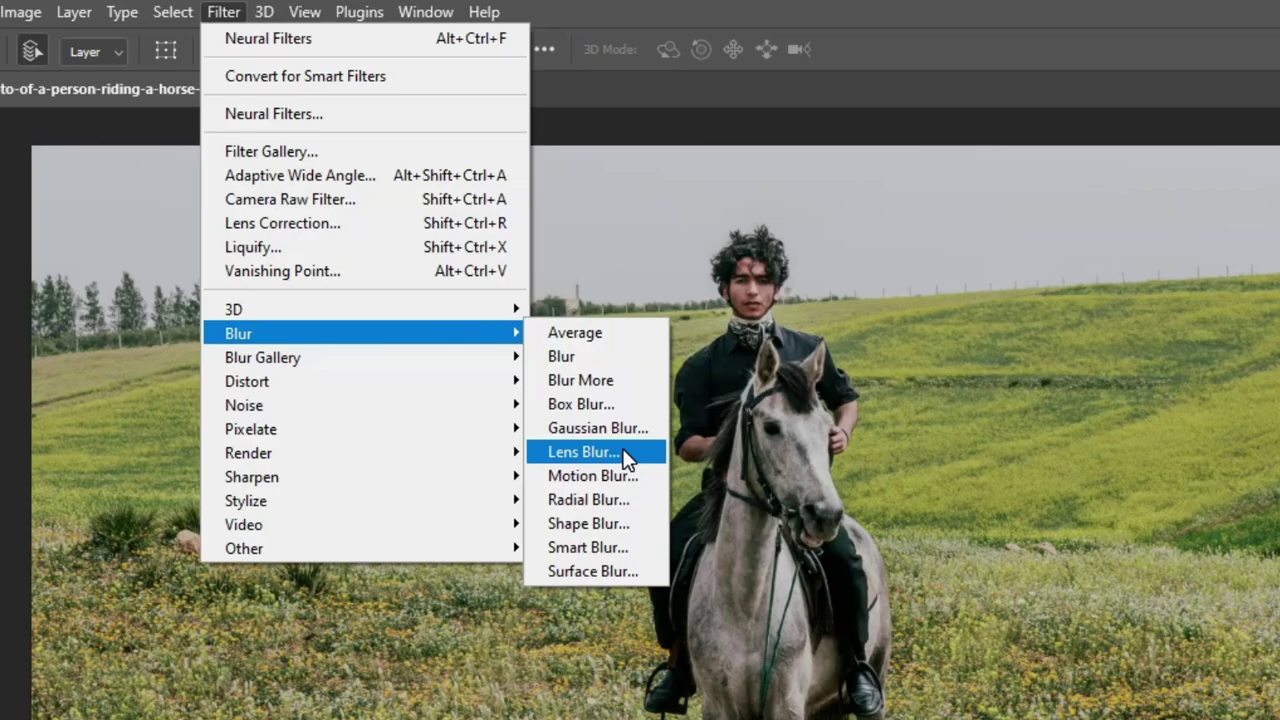
{"action": "left_click", "coordinate": [624, 452]}
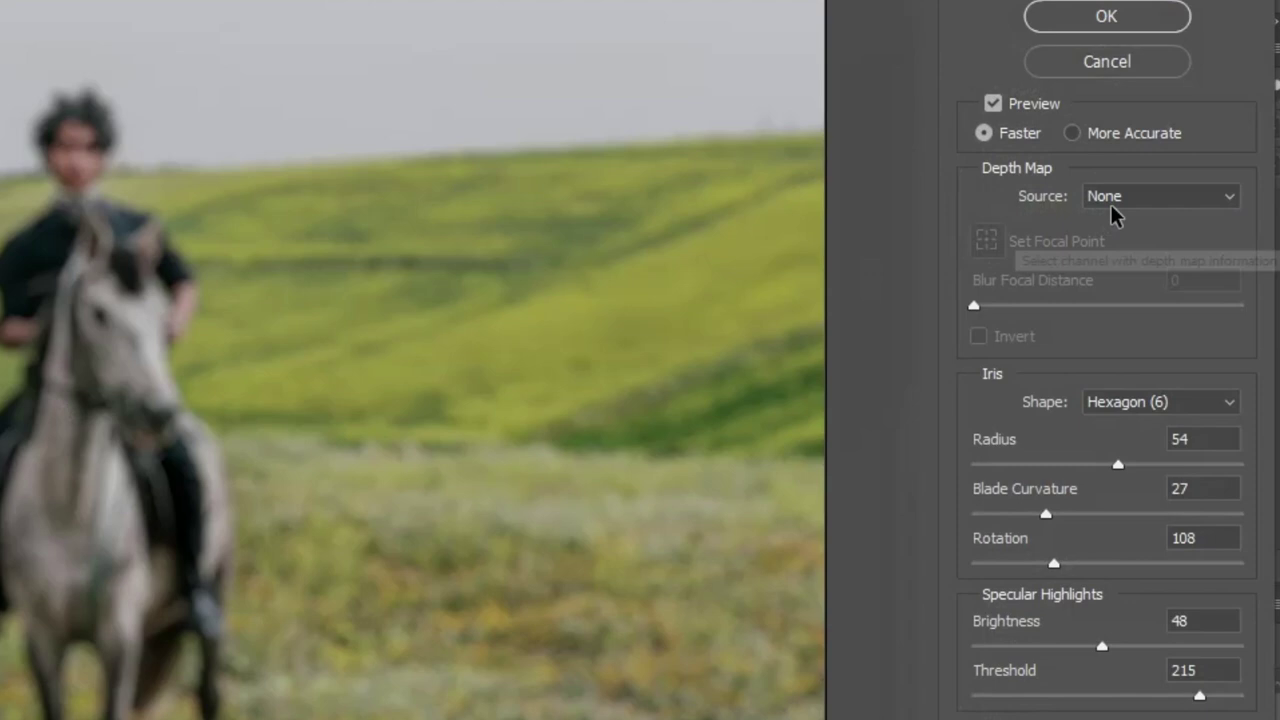
{"action": "left_click", "coordinate": [1173, 157]}
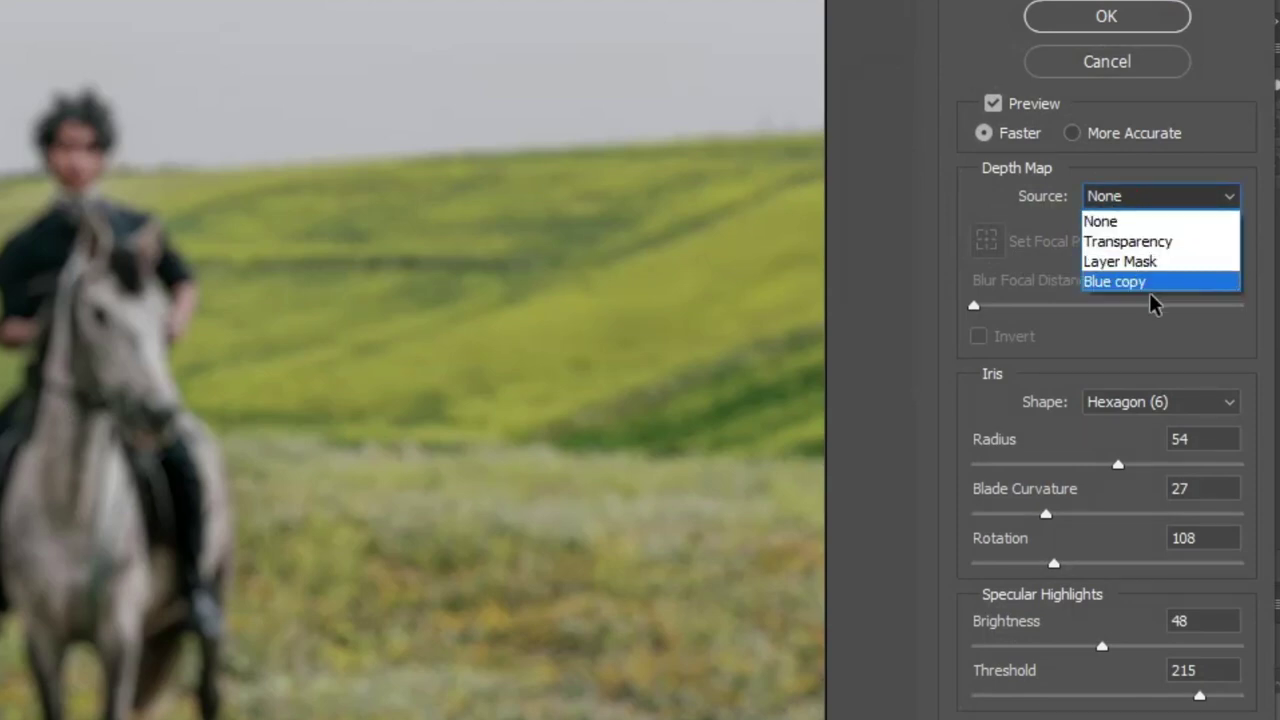
{"action": "left_click", "coordinate": [1173, 281]}
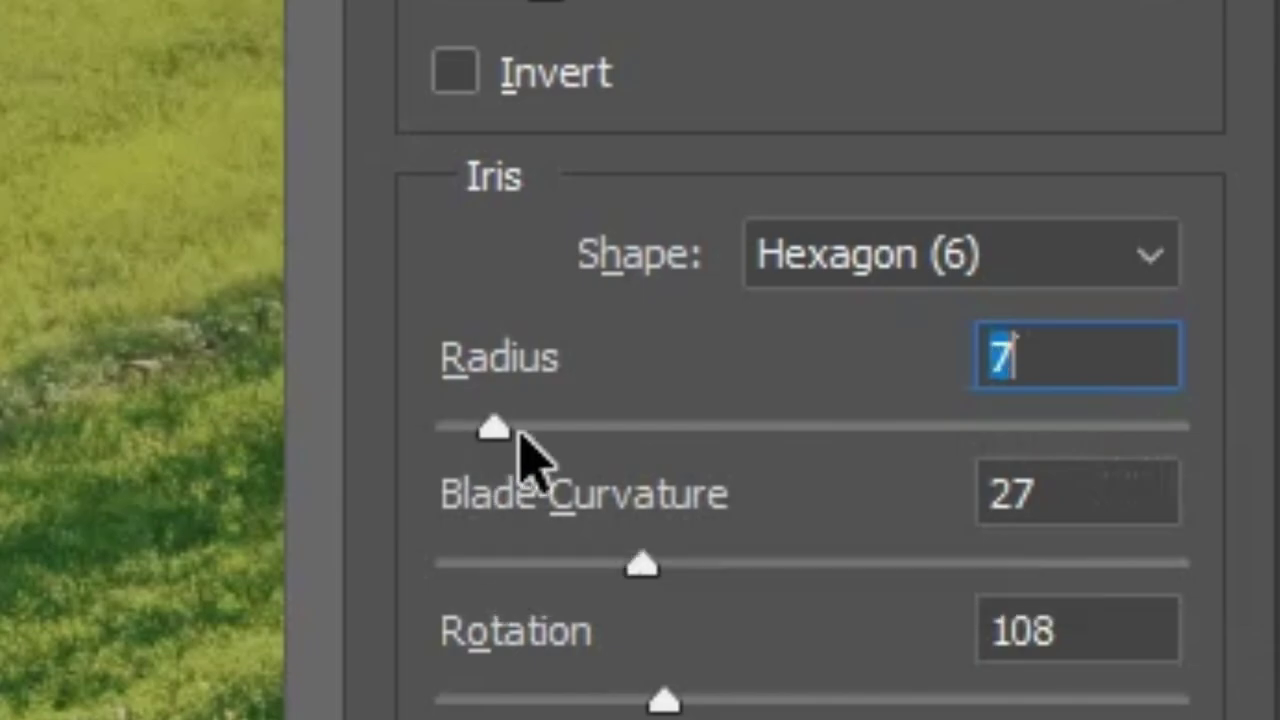
{"action": "left_click_drag", "start_coordinate": [648, 440], "coordinate": [716, 435]}
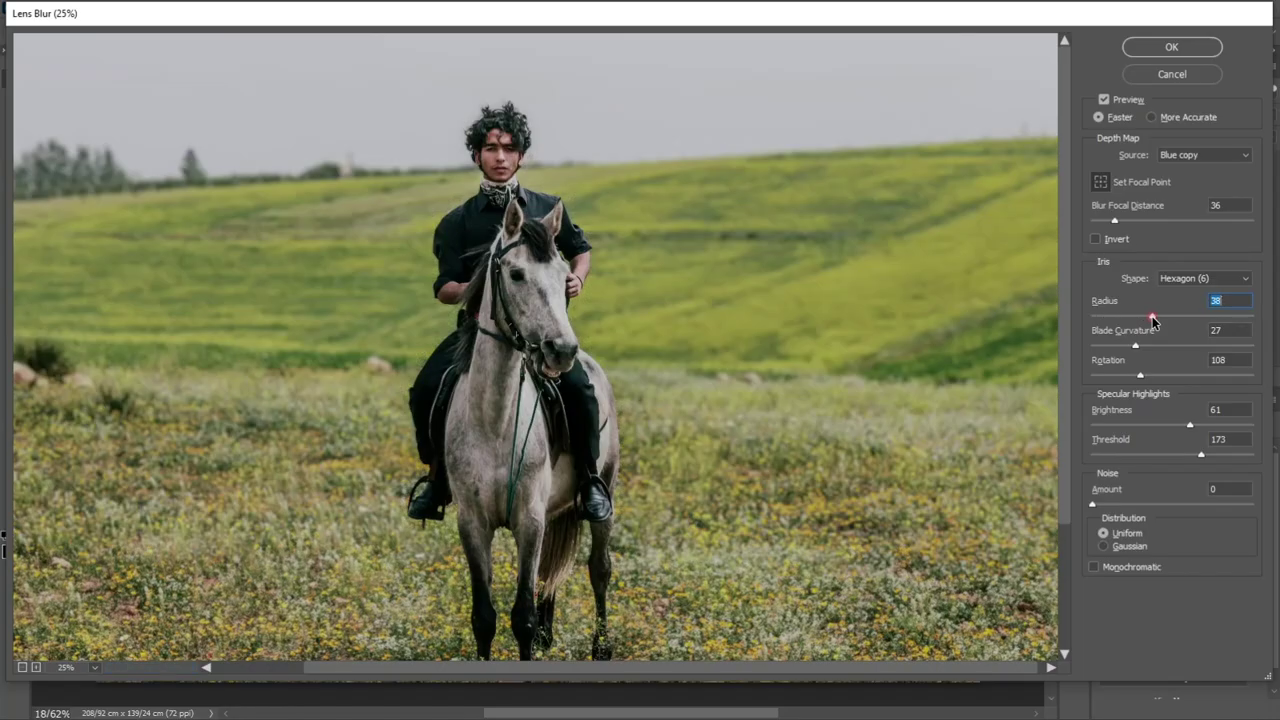
{"action": "left_click", "coordinate": [1217, 317]}
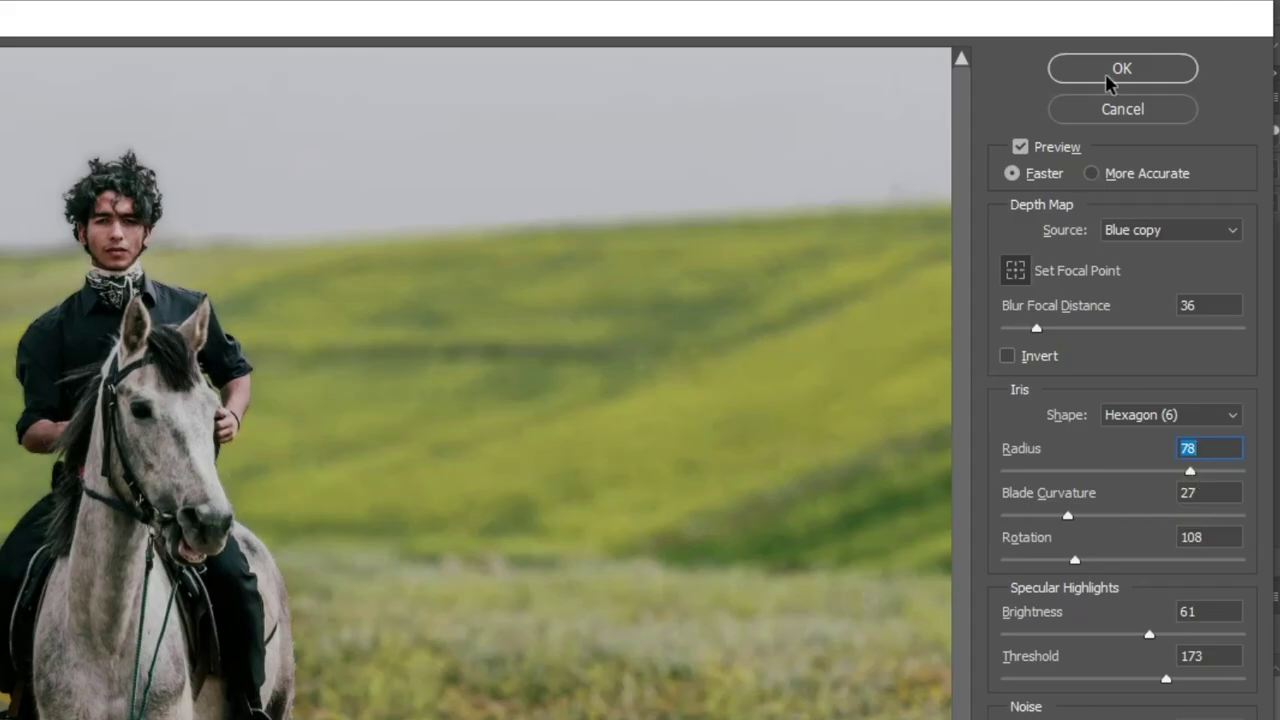
{"action": "left_click", "coordinate": [1108, 76]}
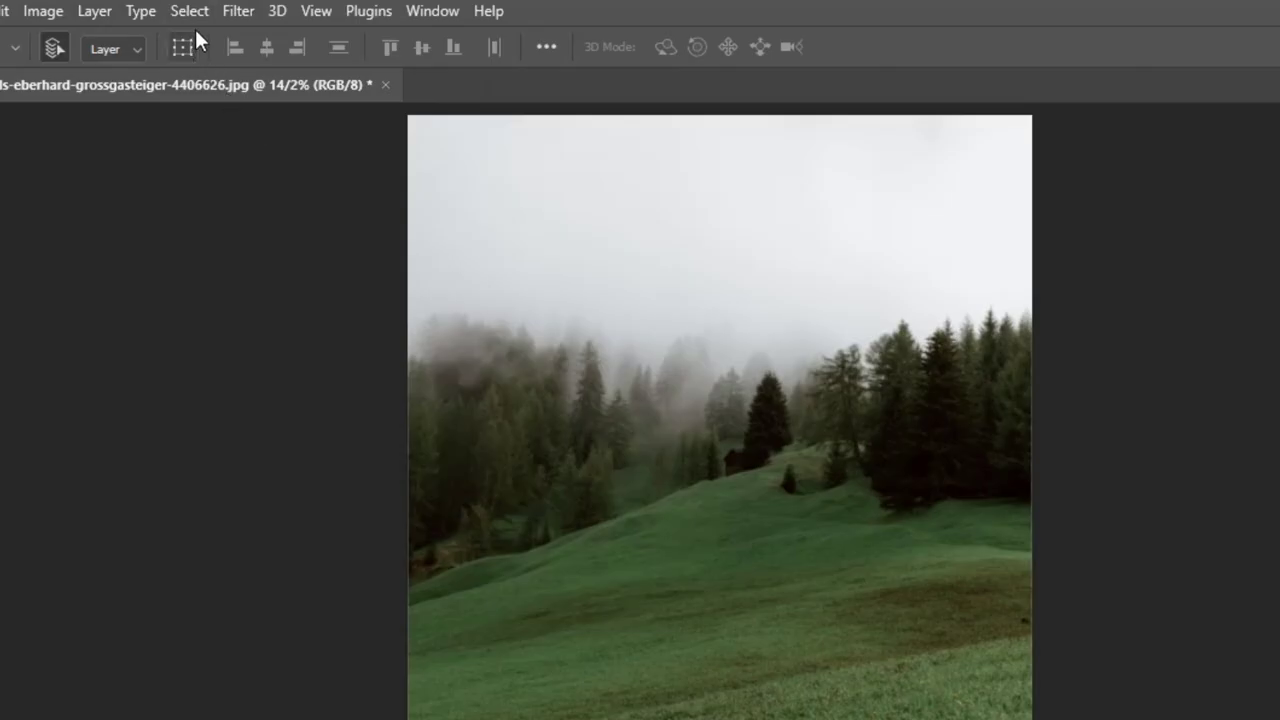
- In Color Range, sample the grass and misty highlights, set Fuzziness 89 with Grayscale preview
{"action": "left_click", "coordinate": [187, 7]}
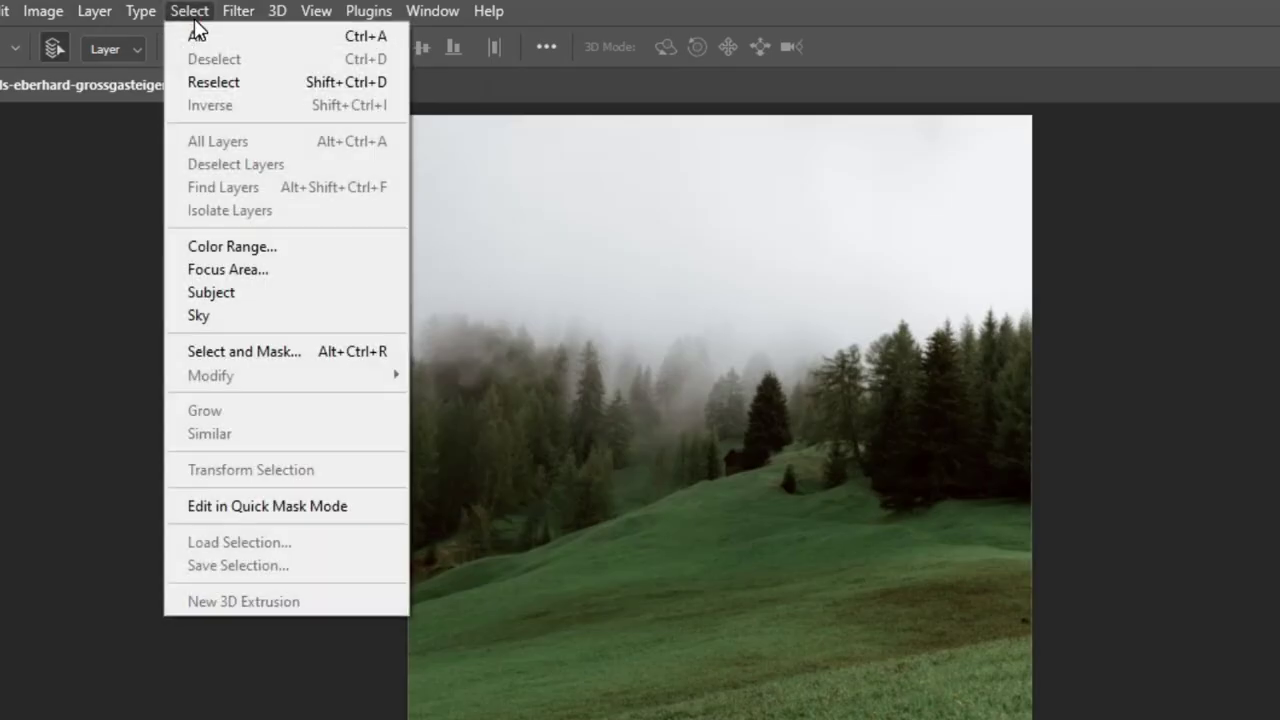
{"action": "left_click", "coordinate": [320, 253]}
{"action": "left_click", "coordinate": [750, 486]}
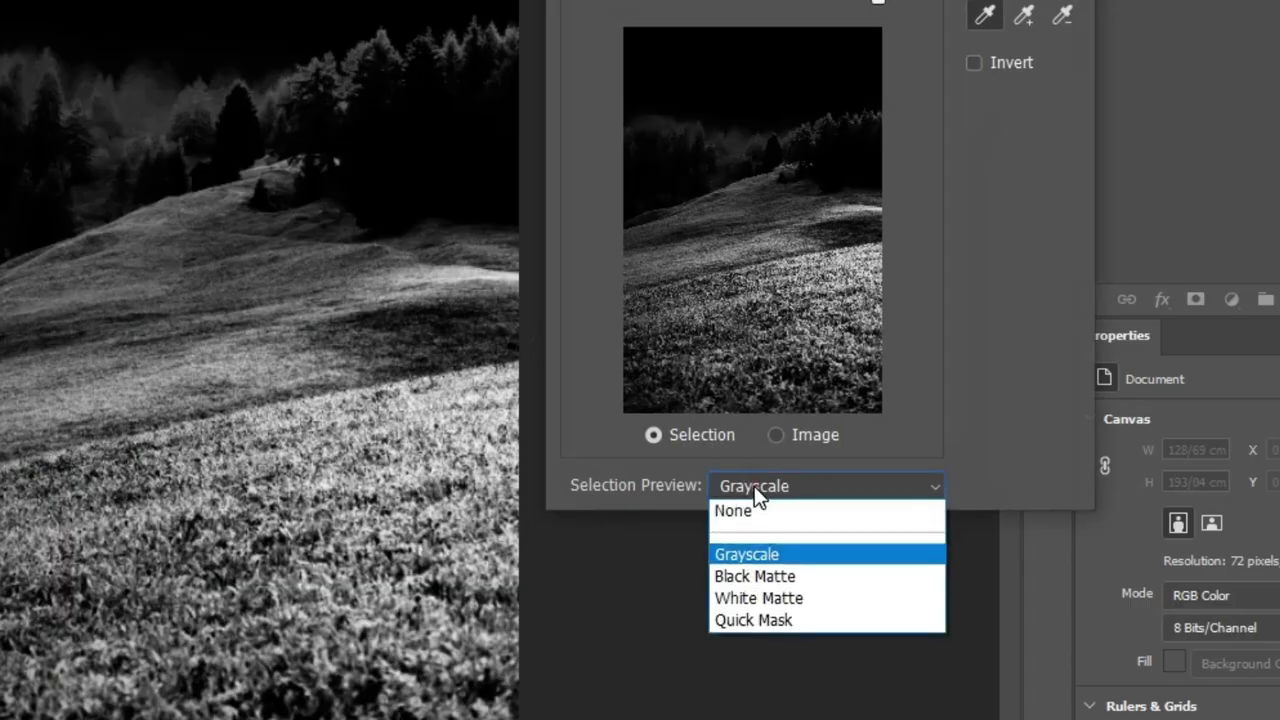
{"action": "left_click", "coordinate": [740, 511]}
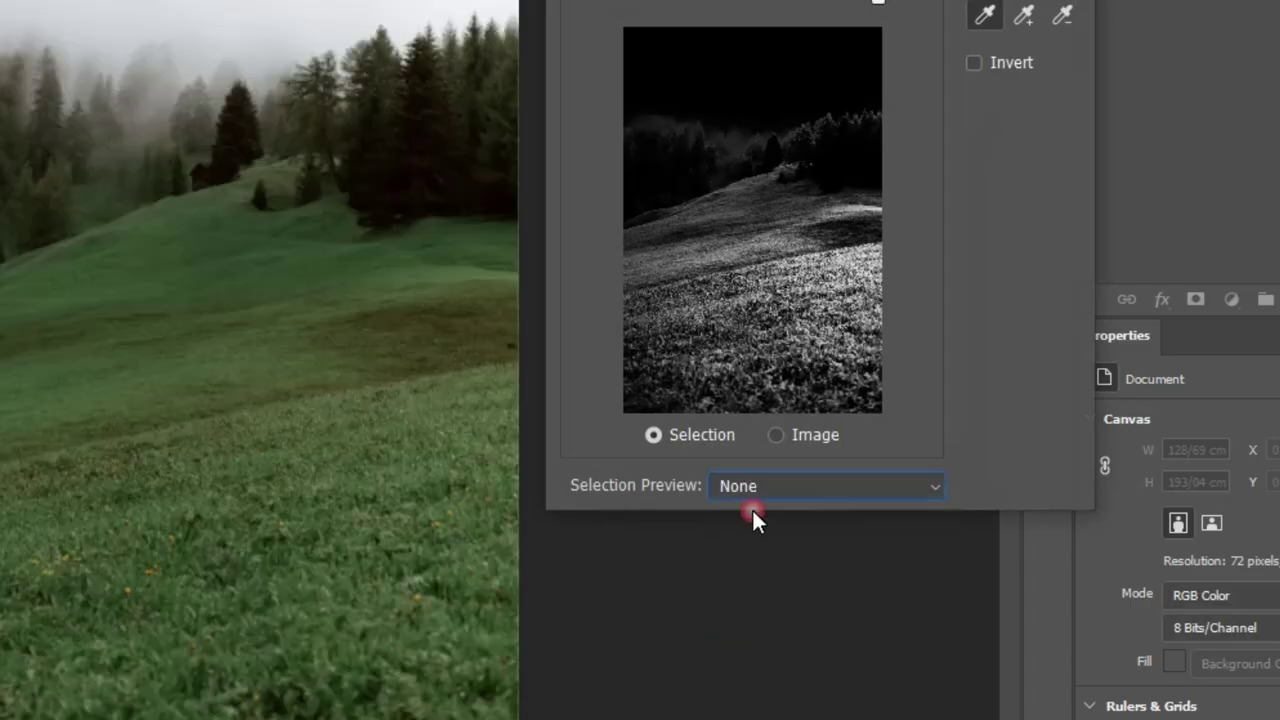
{"action": "left_click_drag", "start_coordinate": [285, 280], "coordinate": [307, 262]}
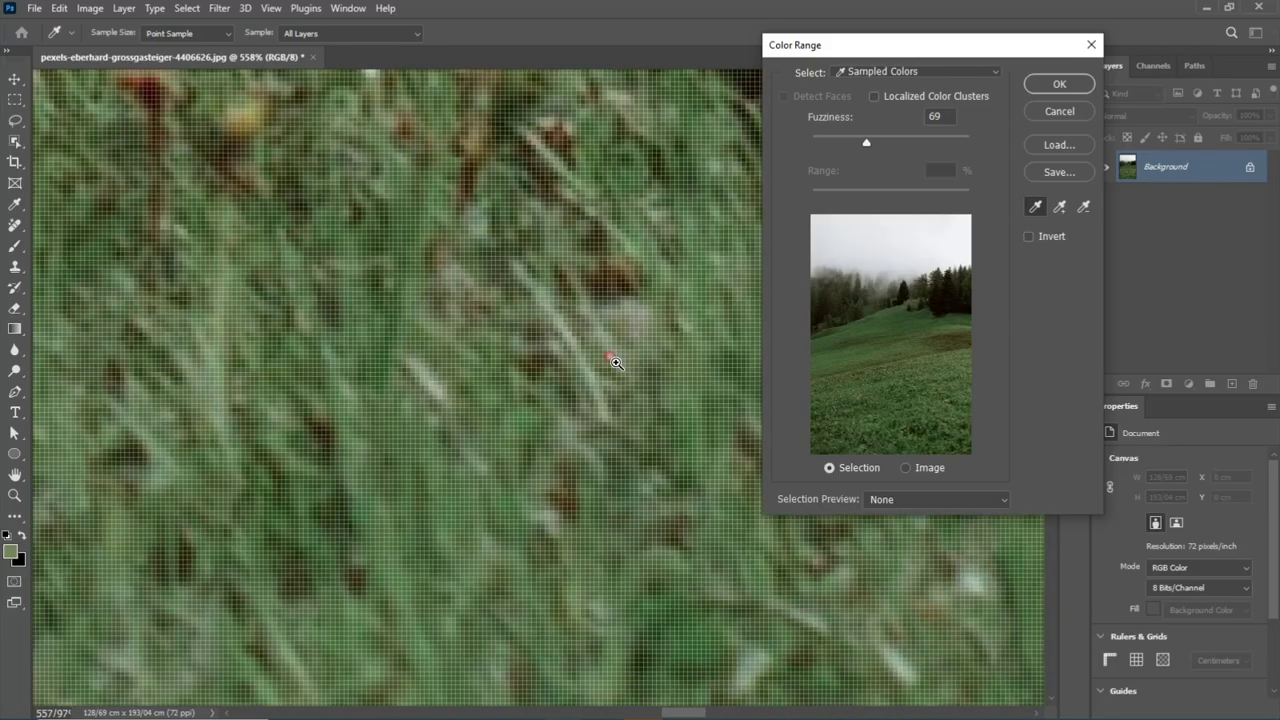
{"action": "left_click", "coordinate": [614, 361]}
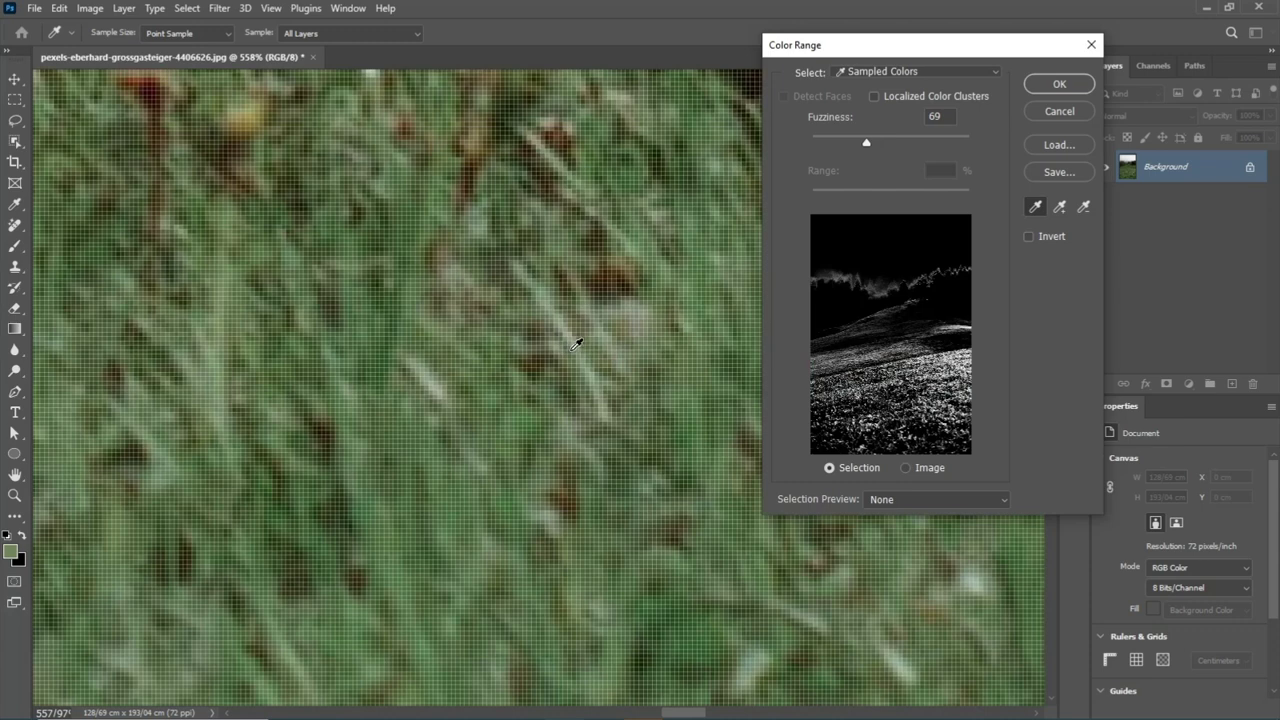
{"action": "left_click", "coordinate": [574, 343]}
{"action": "left_click", "coordinate": [908, 499]}
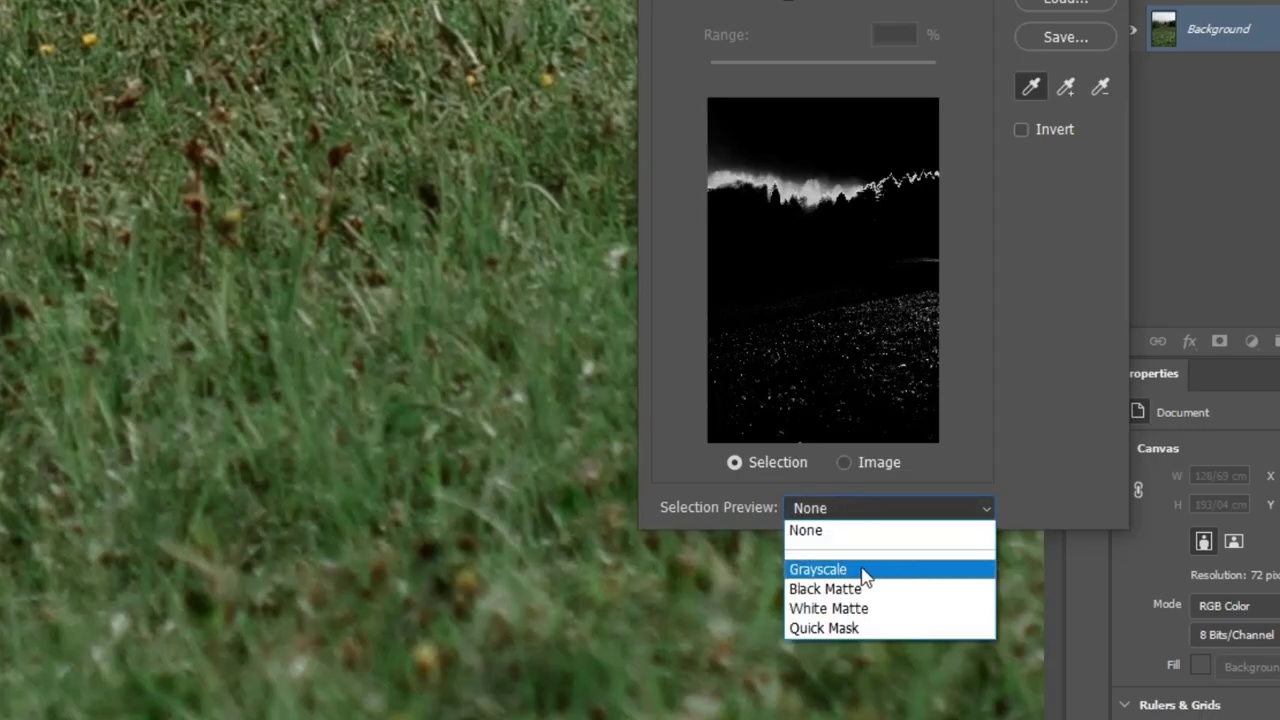
{"action": "left_click", "coordinate": [864, 571]}
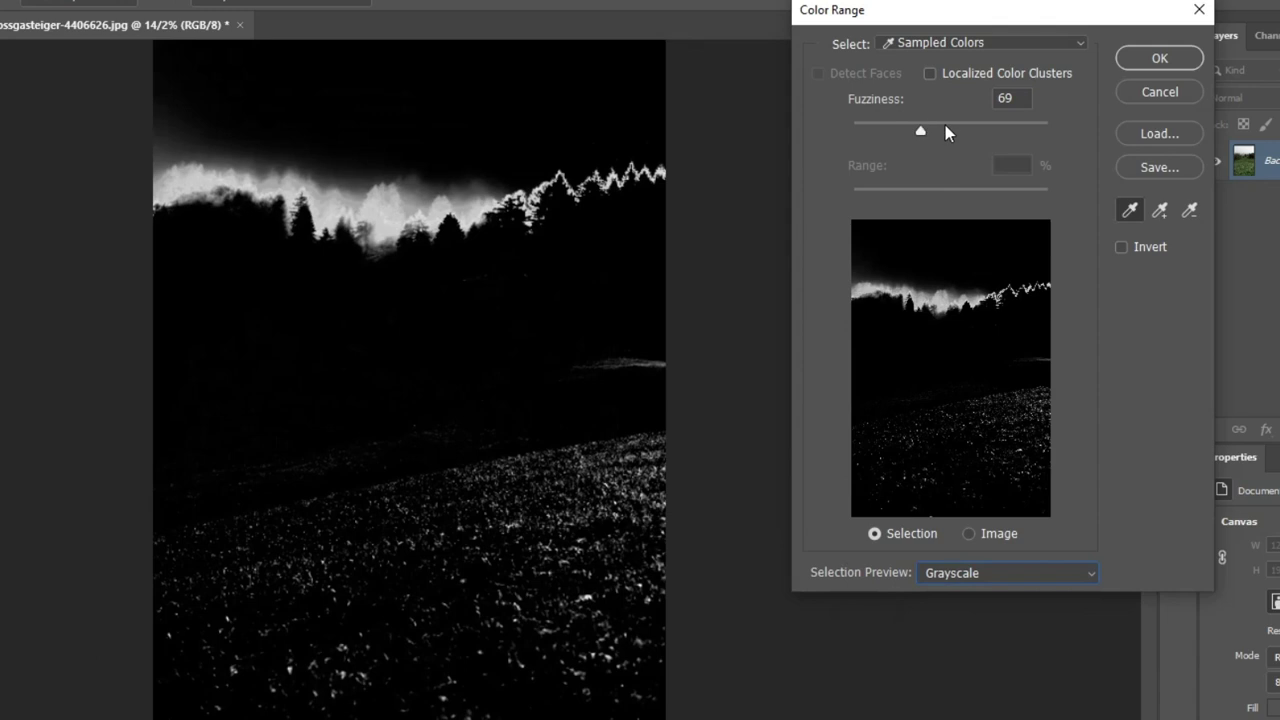
{"action": "left_click_drag", "start_coordinate": [945, 125], "coordinate": [941, 128]}
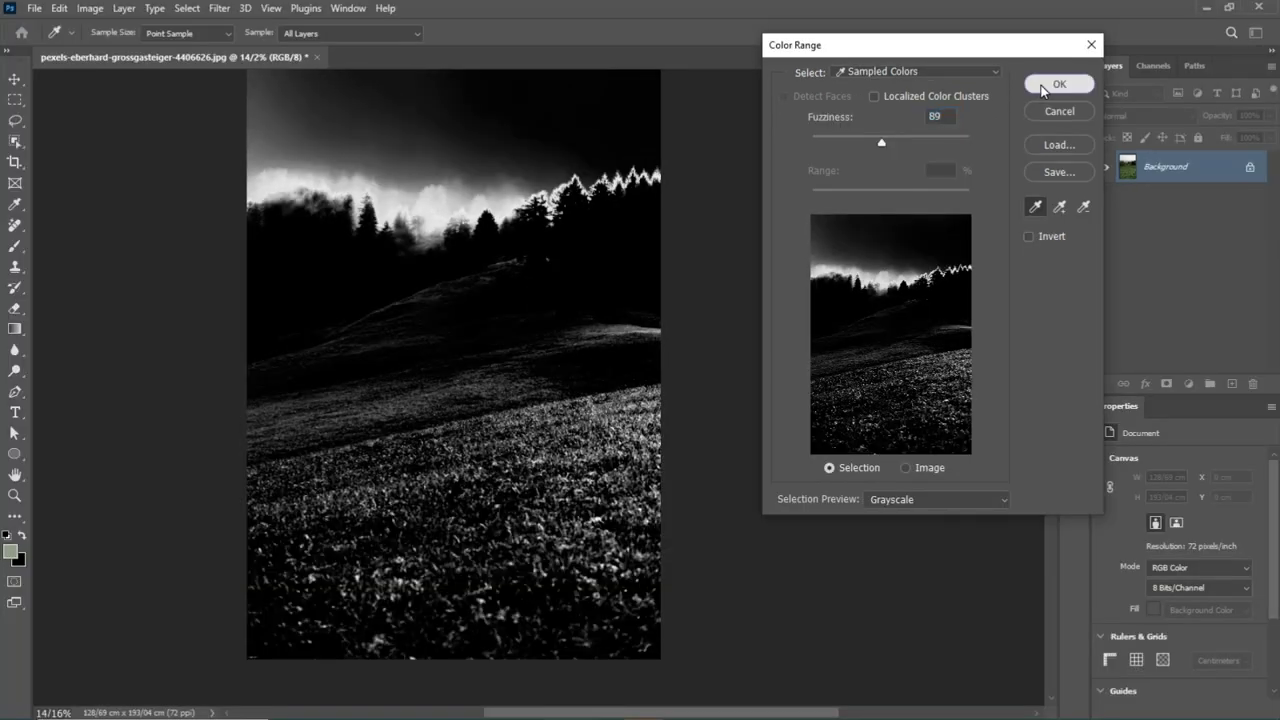
- Confirm the selection, add a Curves layer with white point input 140, and group it as Group 1
{"action": "left_click", "coordinate": [1058, 84]}
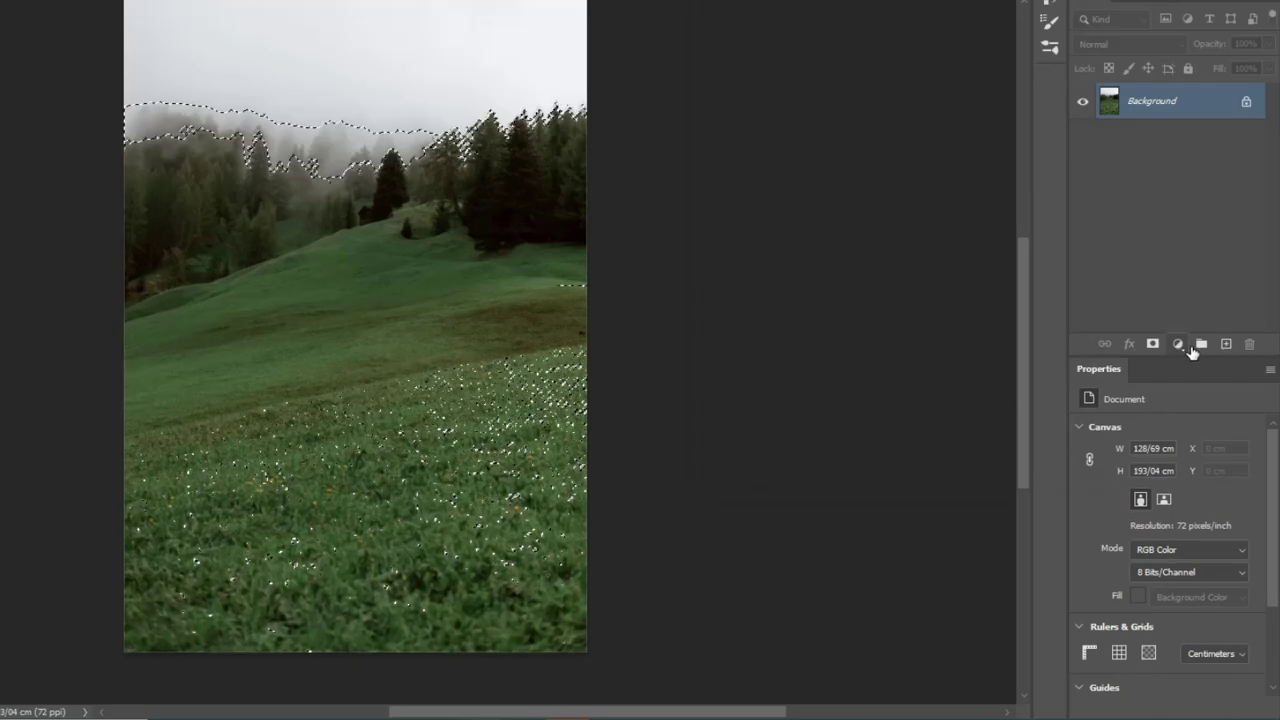
{"action": "left_click", "coordinate": [1188, 383]}
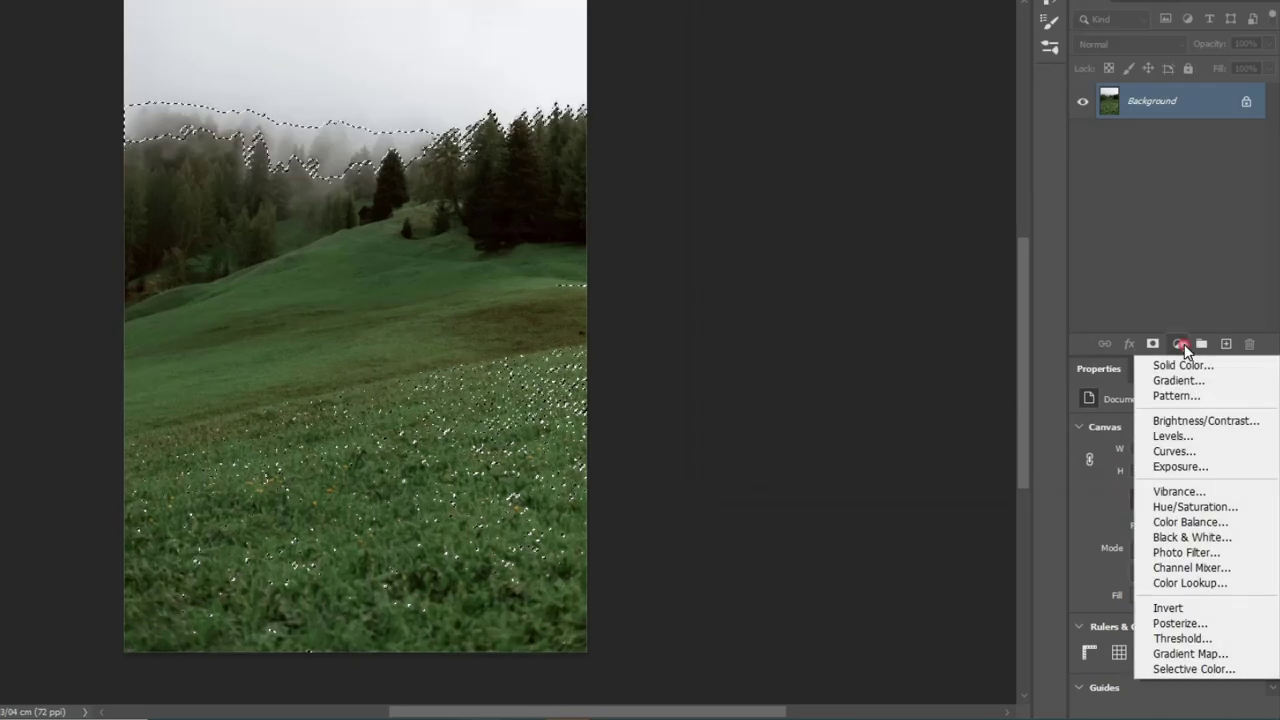
{"action": "left_click", "coordinate": [1208, 453]}
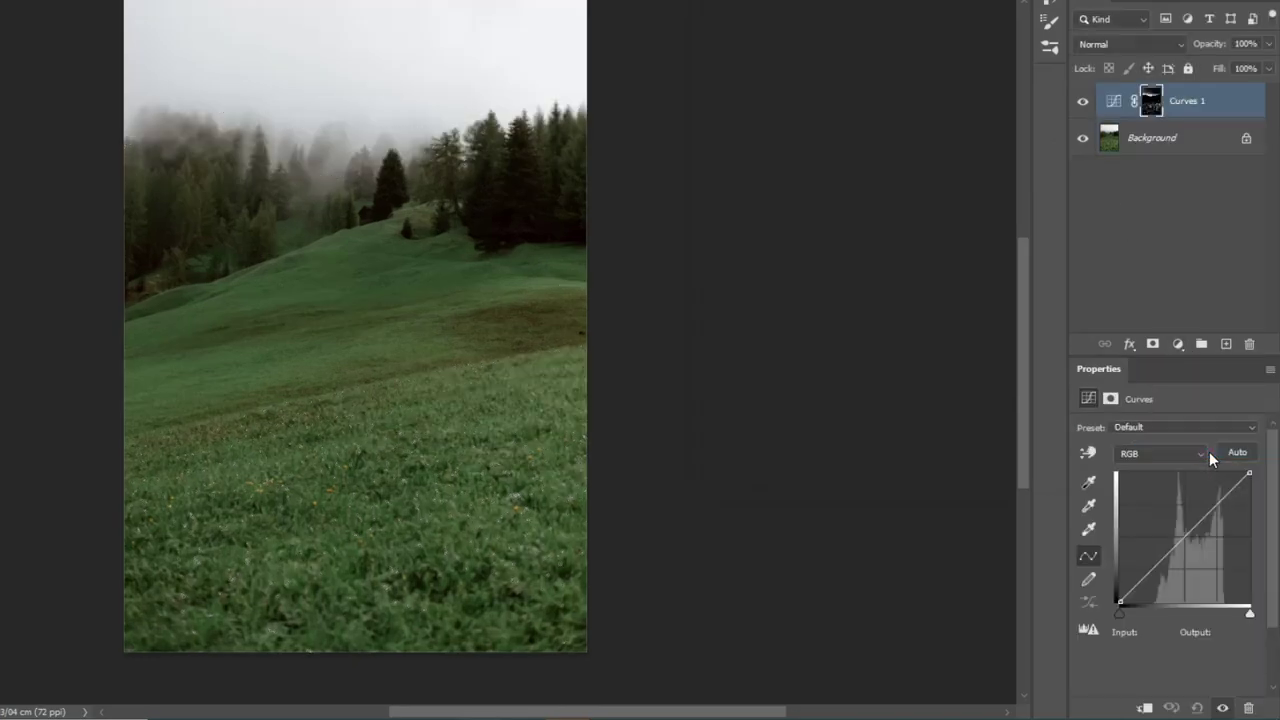
{"action": "left_click_drag", "start_coordinate": [1249, 474], "coordinate": [1205, 472]}
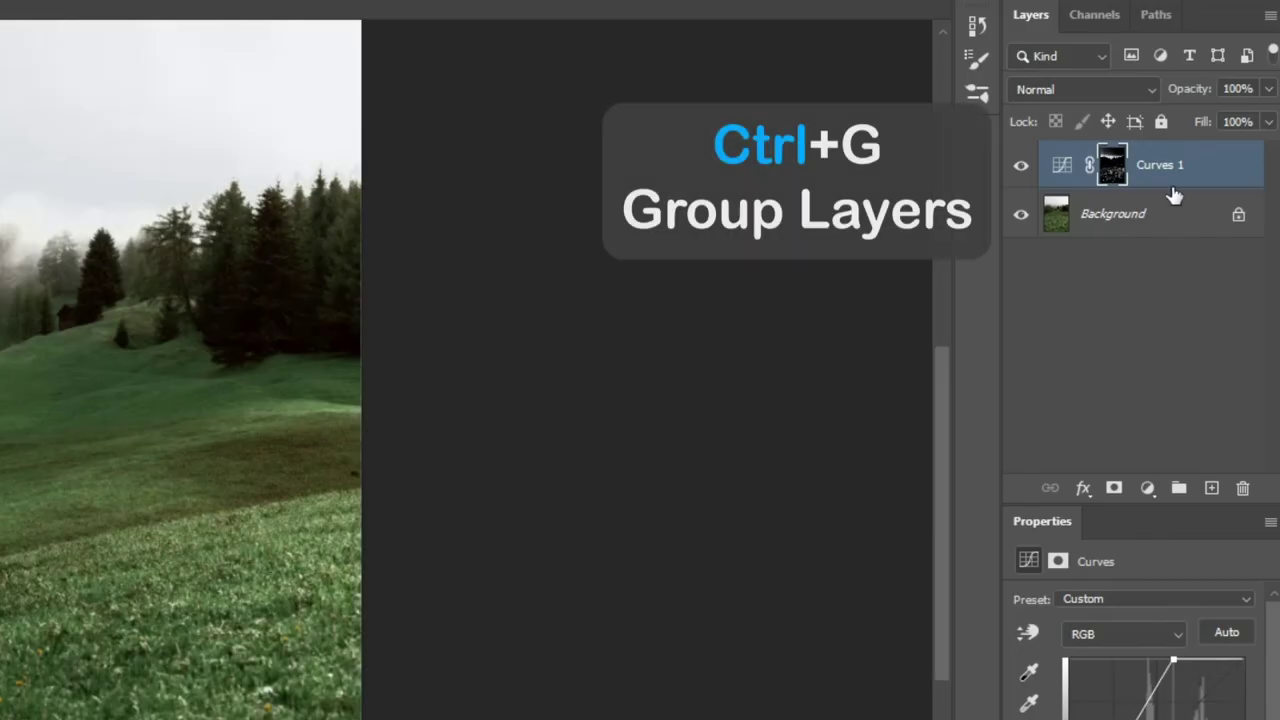
{"action": "key", "text": "ctrl+g"}
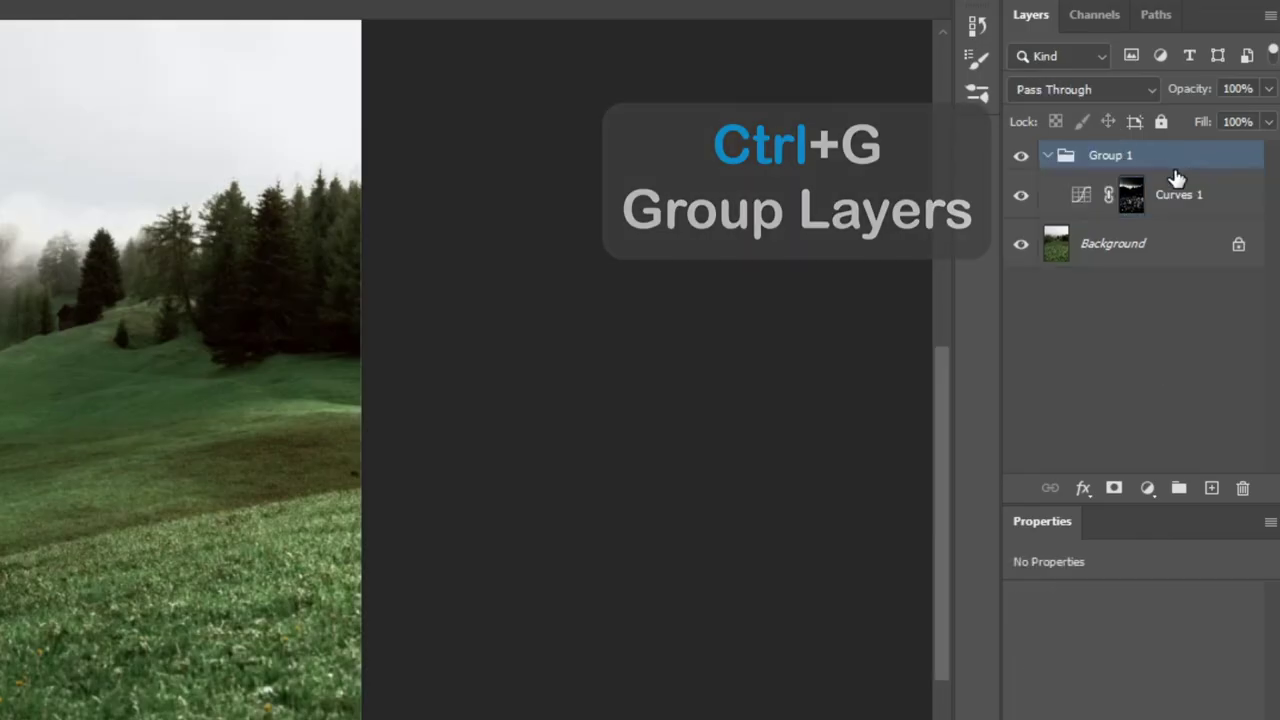
- Collapse Group 1, shrink the brush to about 560 px, and toggle Group 1 to compare before and after
{"action": "left_click", "coordinate": [1052, 160]}
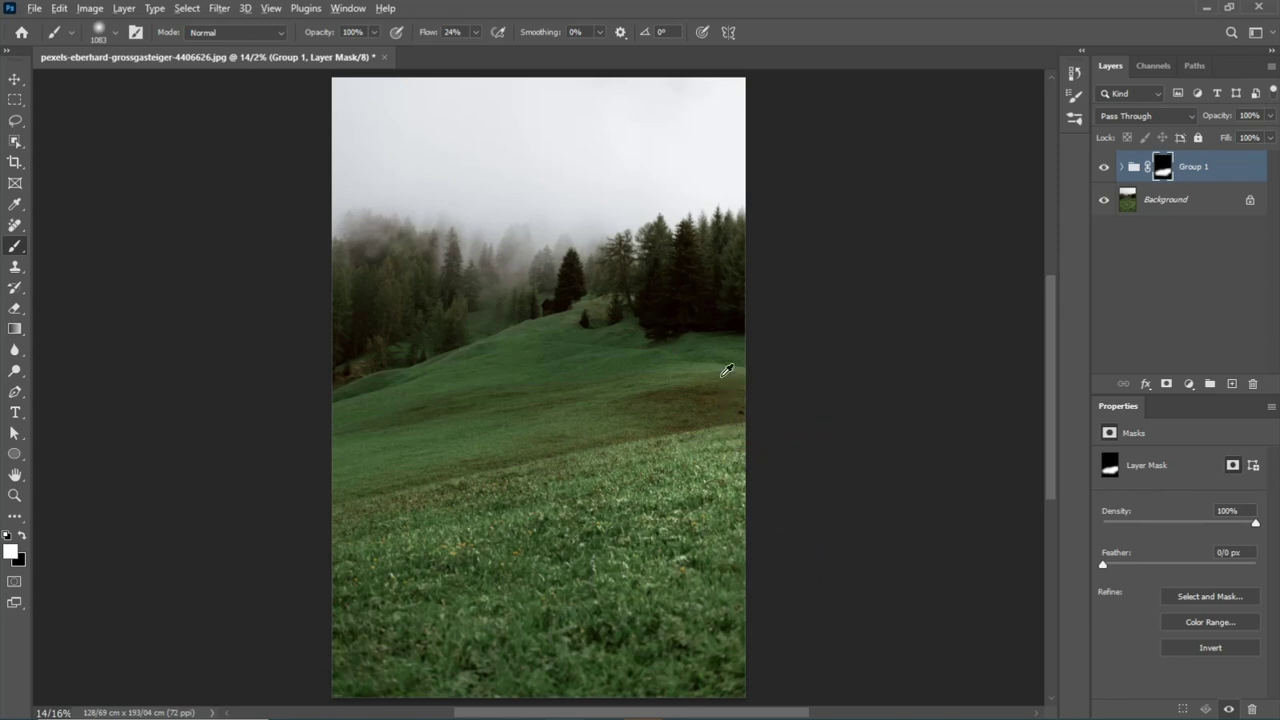
{"action": "mouse_move", "coordinate": [723, 366]}
{"action": "left_mouse_down"}
{"action": "mouse_move", "coordinate": [723, 393]}
{"action": "mouse_move", "coordinate": [514, 349]}
{"action": "mouse_move", "coordinate": [403, 371]}
{"action": "left_mouse_up"}
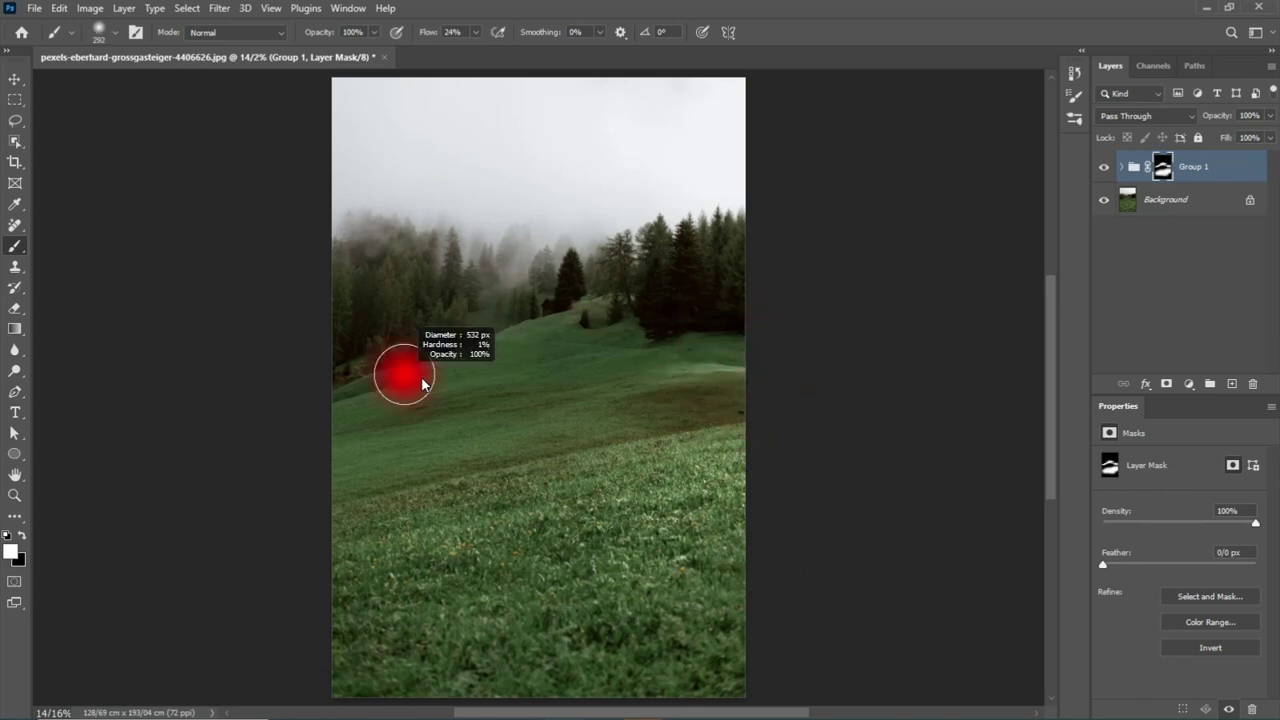
{"action": "key", "text": "v"}
{"action": "left_click", "coordinate": [1106, 168]}
{"action": "left_click", "coordinate": [1107, 168]}
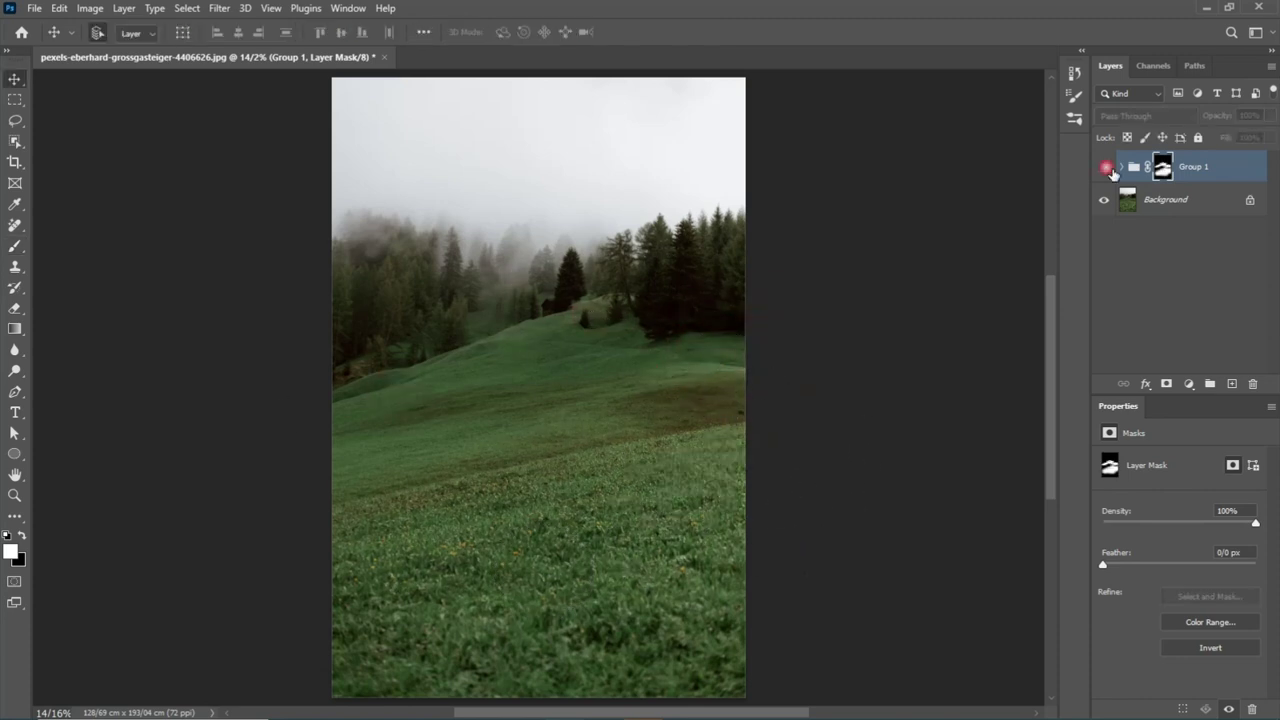
{"action": "left_click", "coordinate": [1108, 168]}
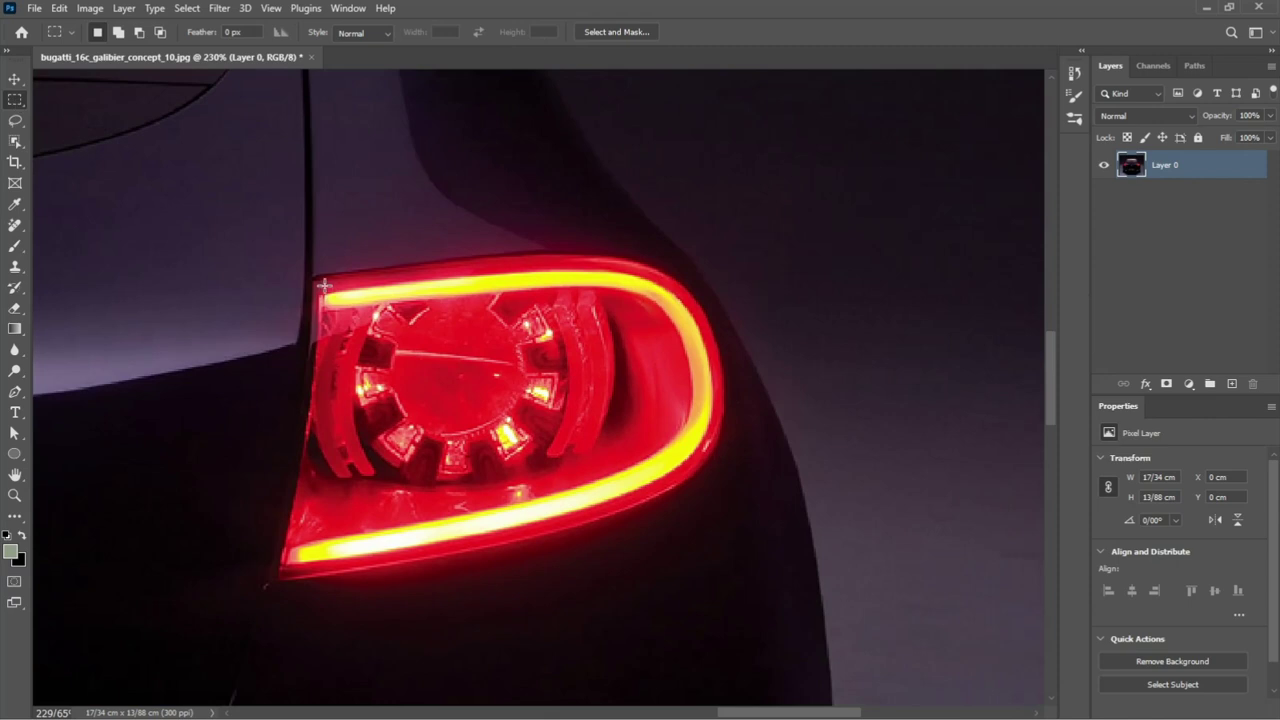
- Copy a thin strip of the right taillight to a new layer and stretch it into a downward widening red fan
{"action": "left_click_drag", "start_coordinate": [316, 282], "coordinate": [677, 387]}
{"action": "key", "text": "ctrl+j"}
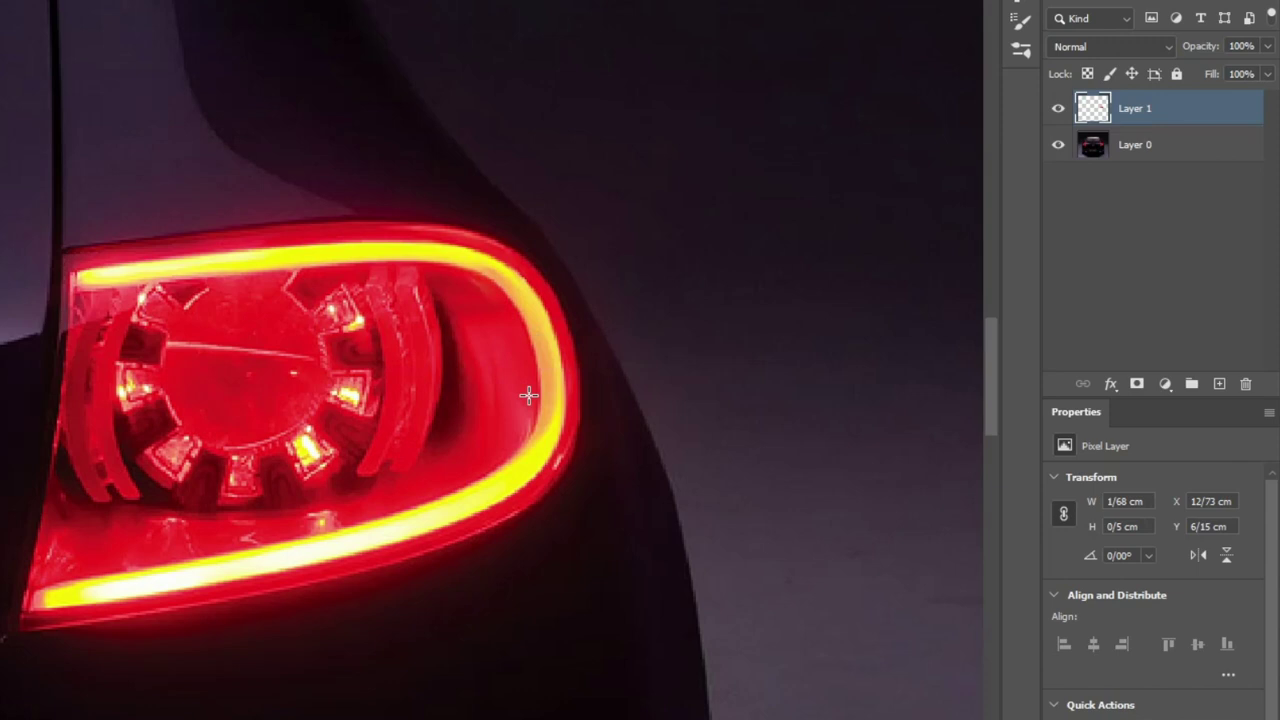
{"action": "key", "text": "ctrl+0"}
{"action": "key", "text": "ctrl+t"}
{"action": "left_click_drag", "start_coordinate": [442, 310], "coordinate": [480, 646]}
{"action": "right_click", "coordinate": [439, 342]}
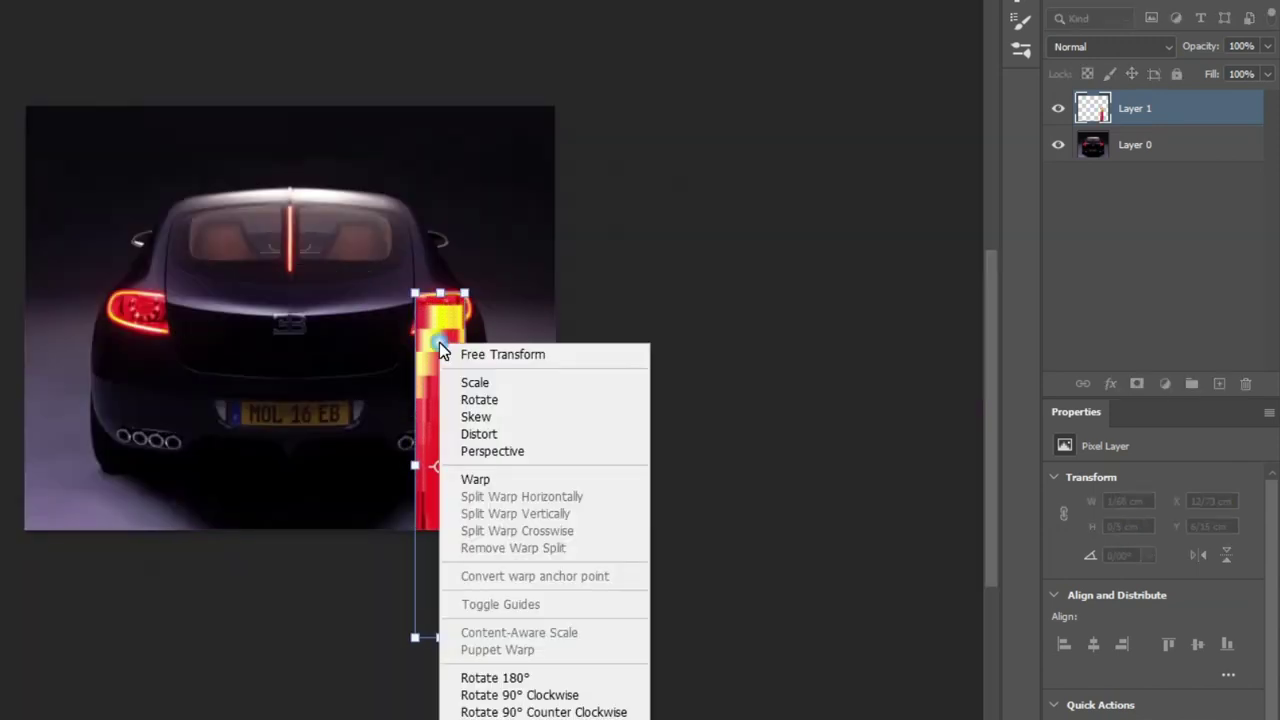
{"action": "left_click", "coordinate": [436, 410]}
{"action": "left_click_drag", "start_coordinate": [397, 715], "coordinate": [508, 715]}
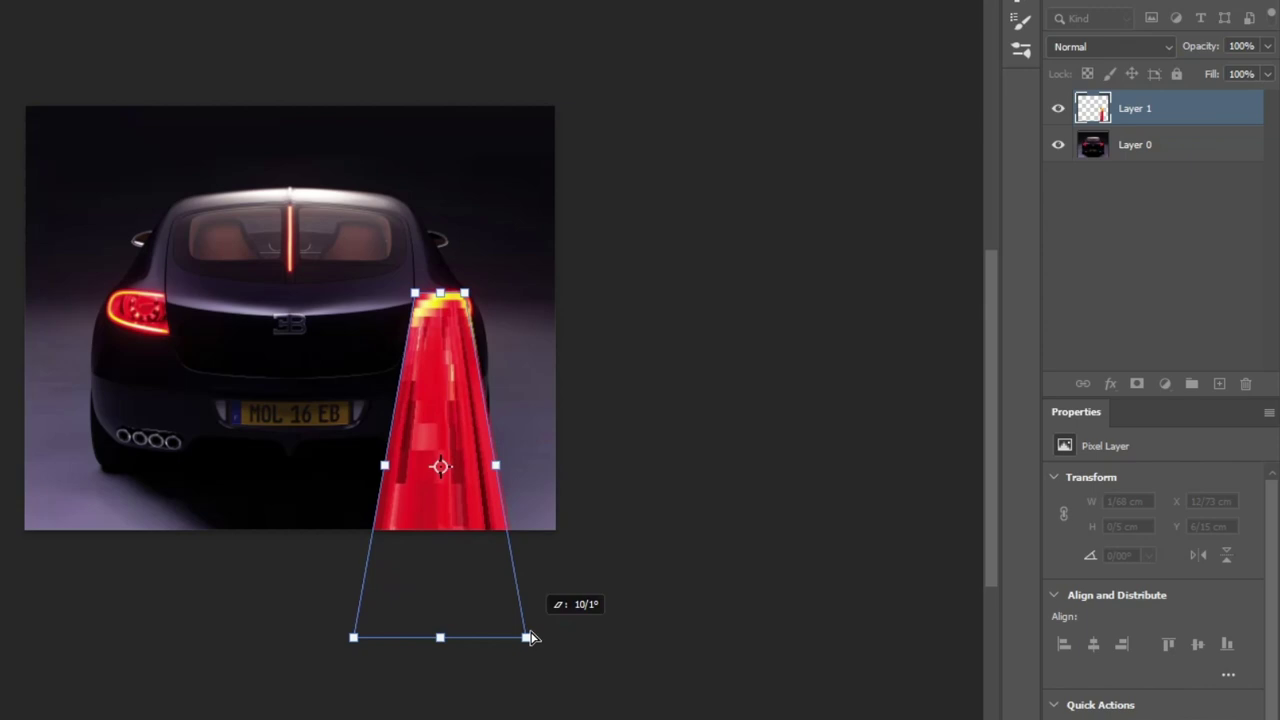
{"action": "key", "text": "Return"}
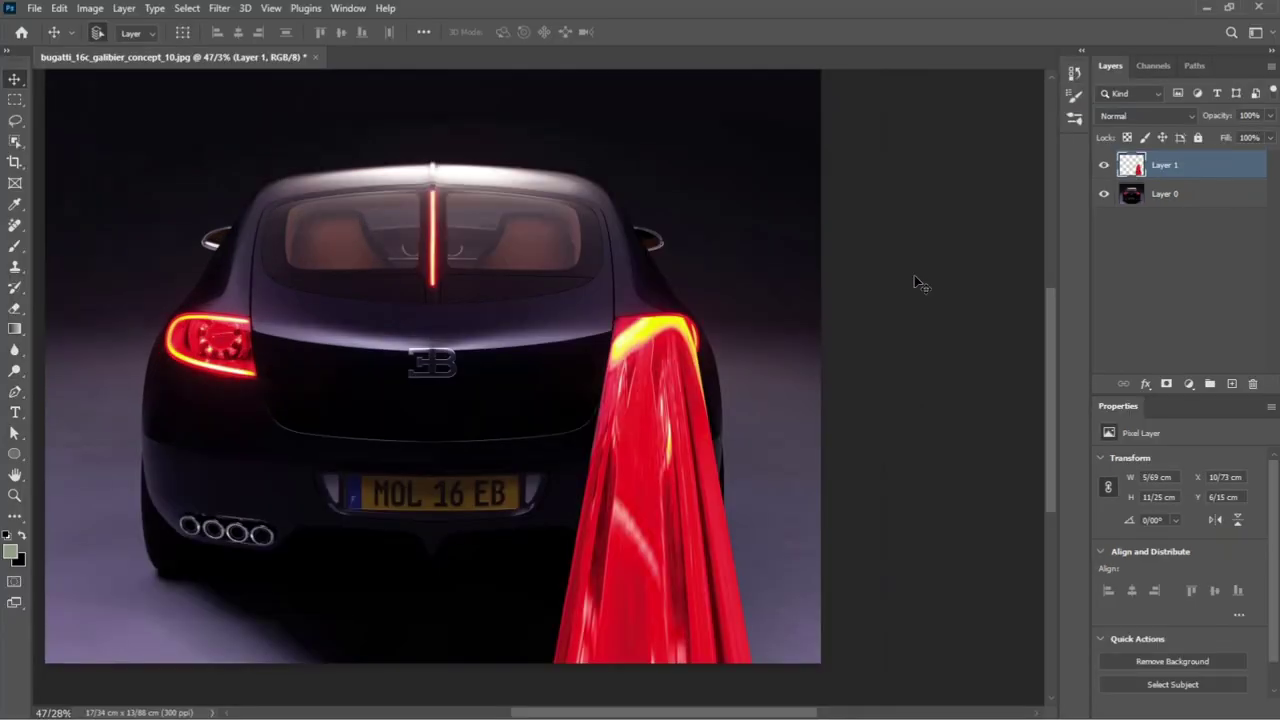
- Set Layer 1 to Screen and add a Field Blur: 0 px at the taillight, 74 px lower down
{"action": "left_click", "coordinate": [1120, 118]}
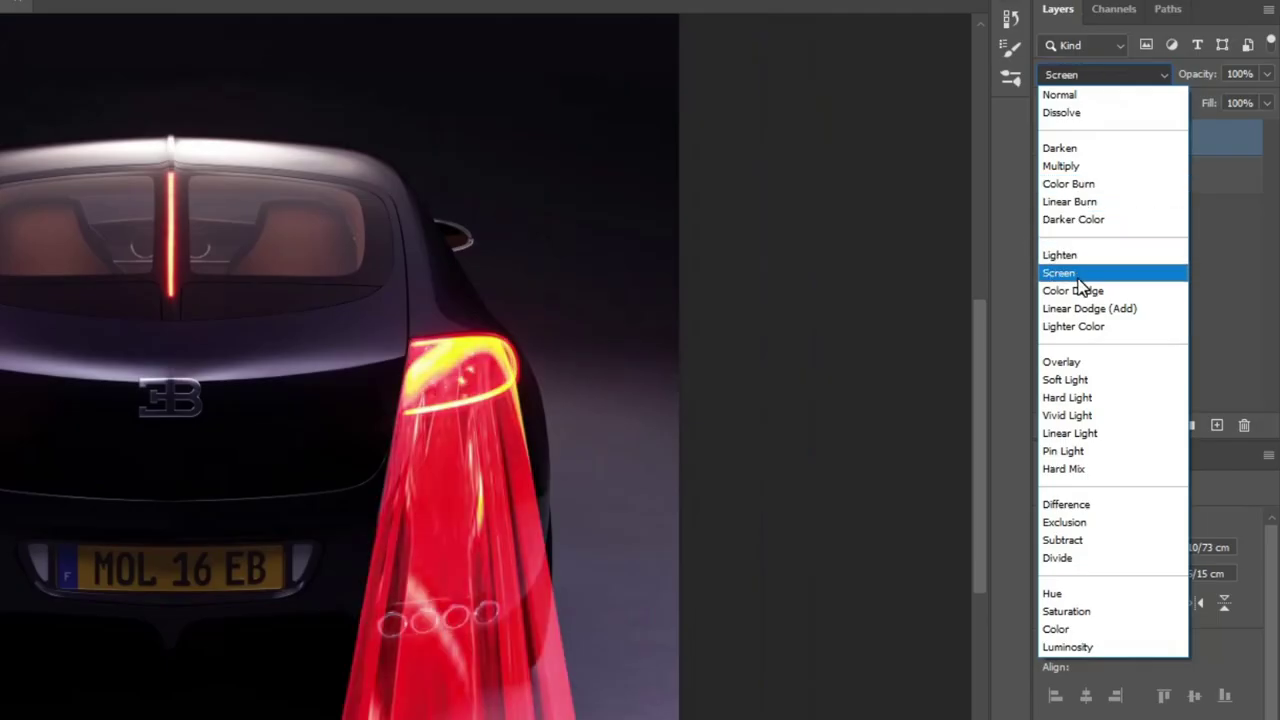
{"action": "left_click", "coordinate": [1077, 276]}
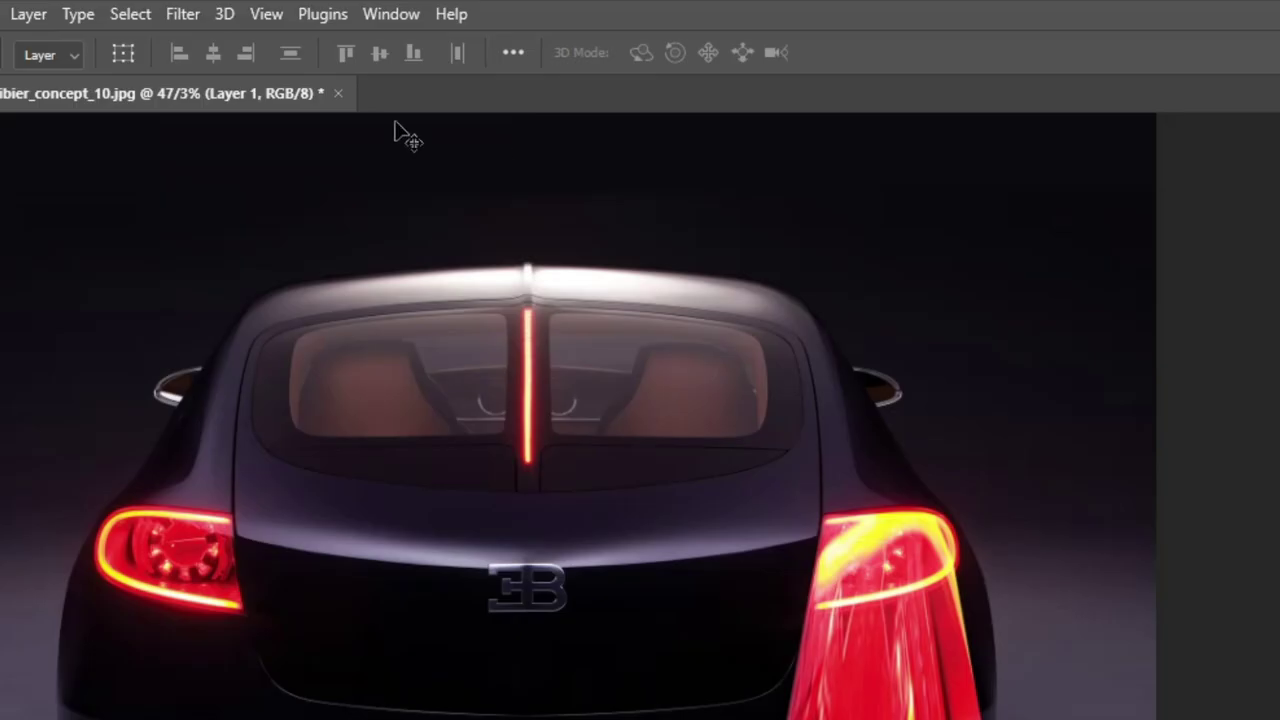
{"action": "left_click", "coordinate": [164, 13]}
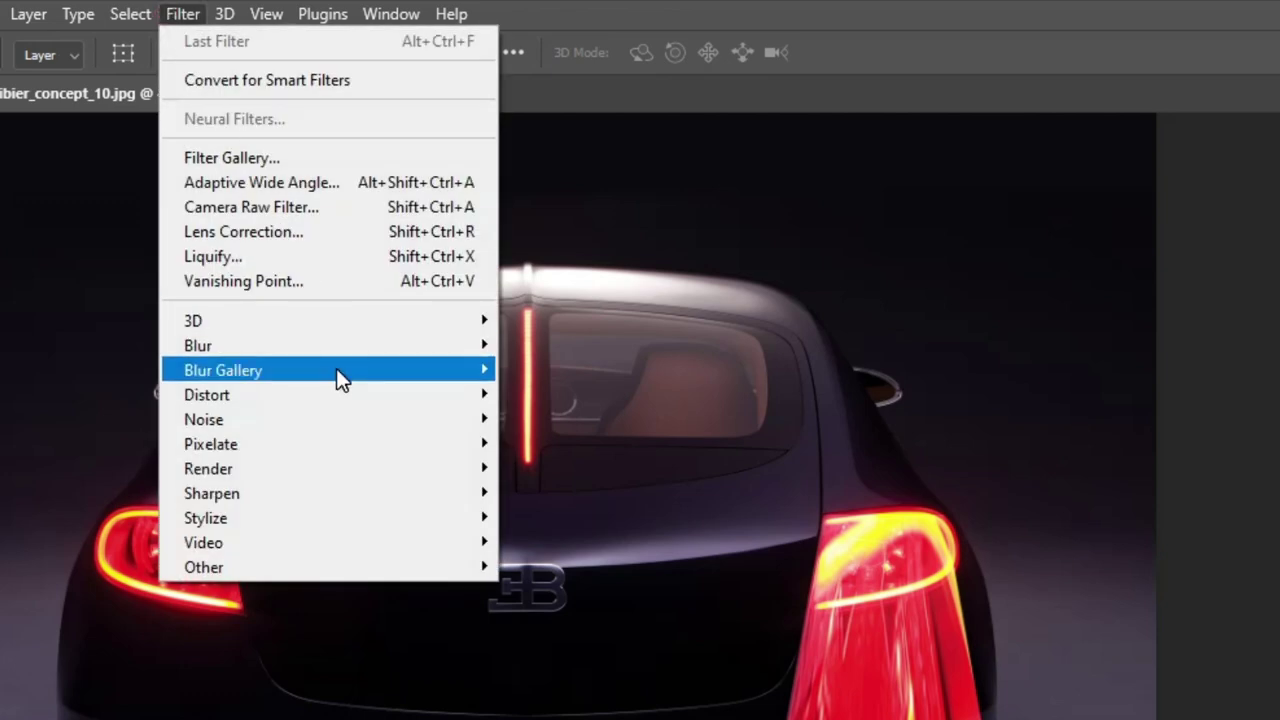
{"action": "mouse_move", "coordinate": [336, 367]}
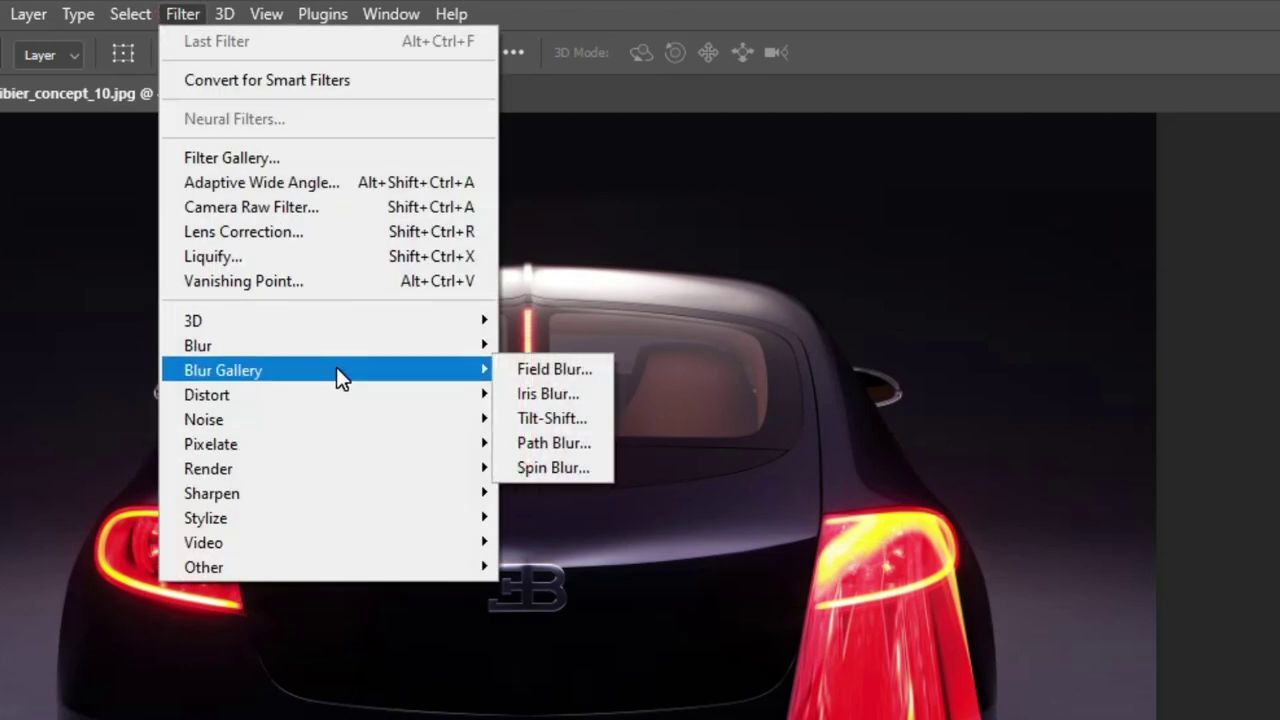
{"action": "left_click", "coordinate": [575, 374]}
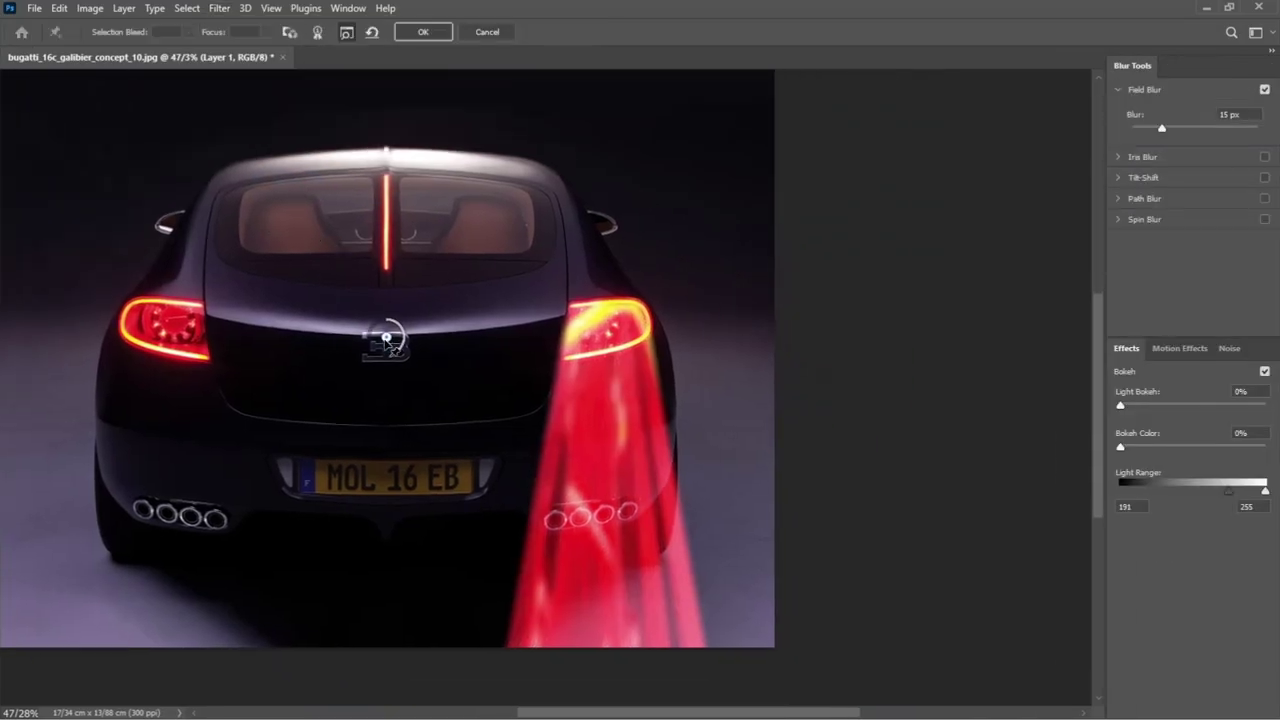
{"action": "left_click_drag", "start_coordinate": [386, 338], "coordinate": [617, 311]}
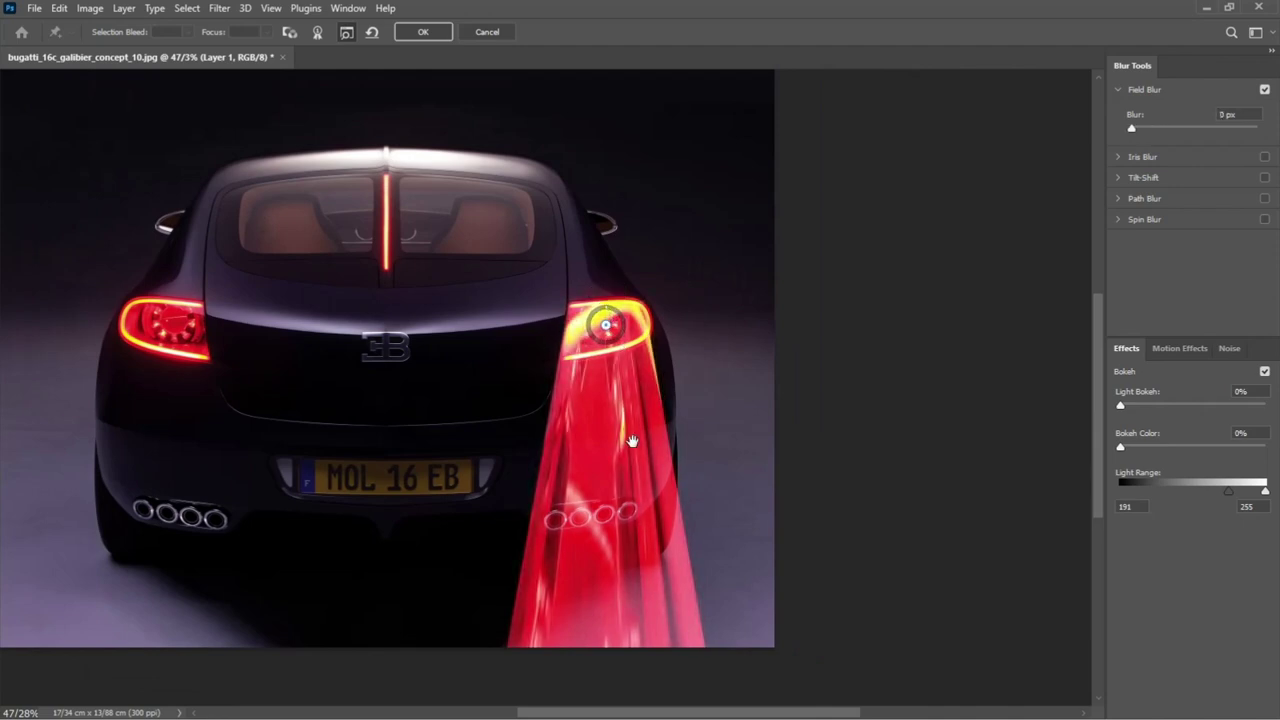
{"action": "left_click_drag", "start_coordinate": [632, 445], "coordinate": [587, 337]}
{"action": "left_click", "coordinate": [557, 452]}
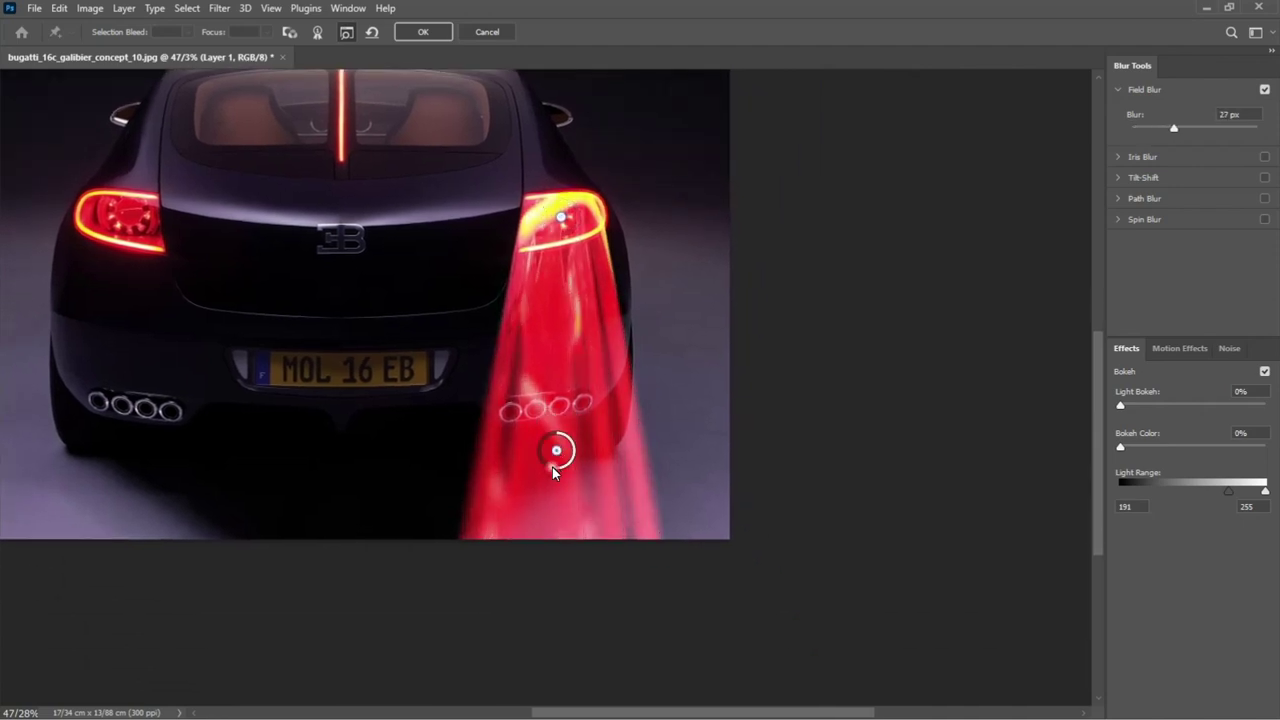
{"action": "left_click_drag", "start_coordinate": [552, 467], "coordinate": [539, 671]}
- Apply the field blur, then duplicate the streak, flip it horizontally and move it under the left taillight
{"action": "key", "text": "Return"}
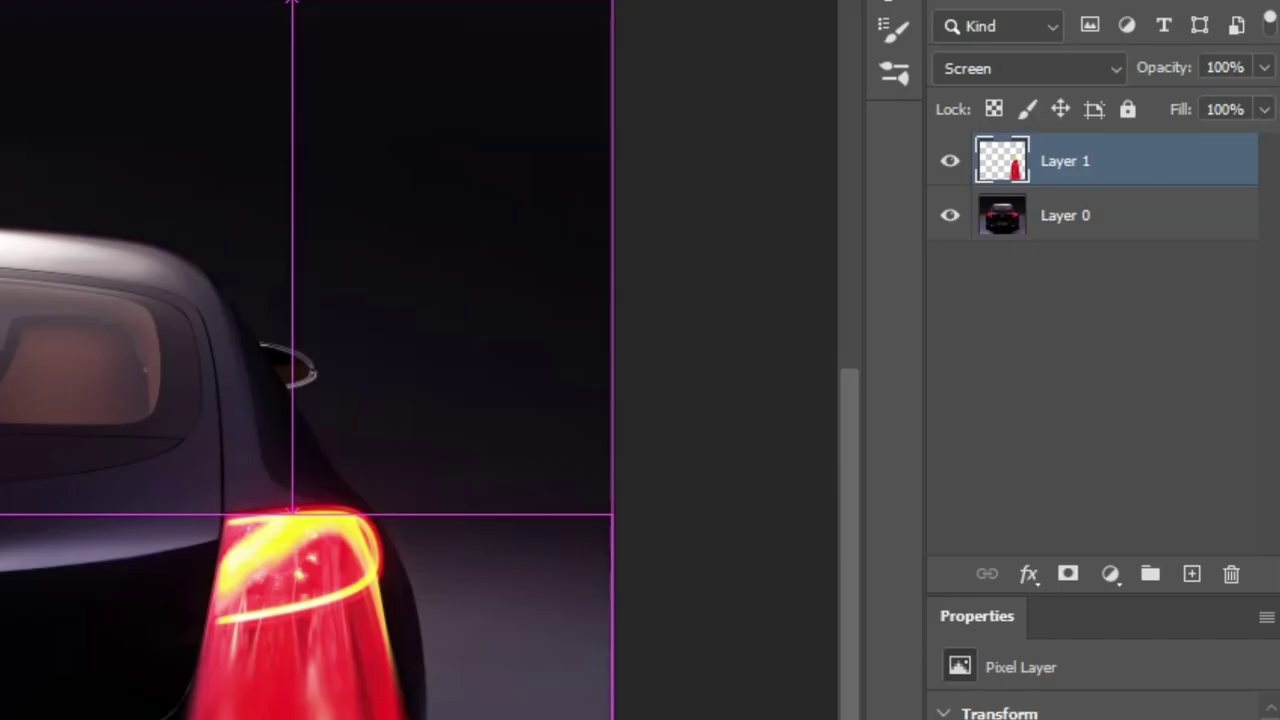
{"action": "key", "text": "ctrl+j"}
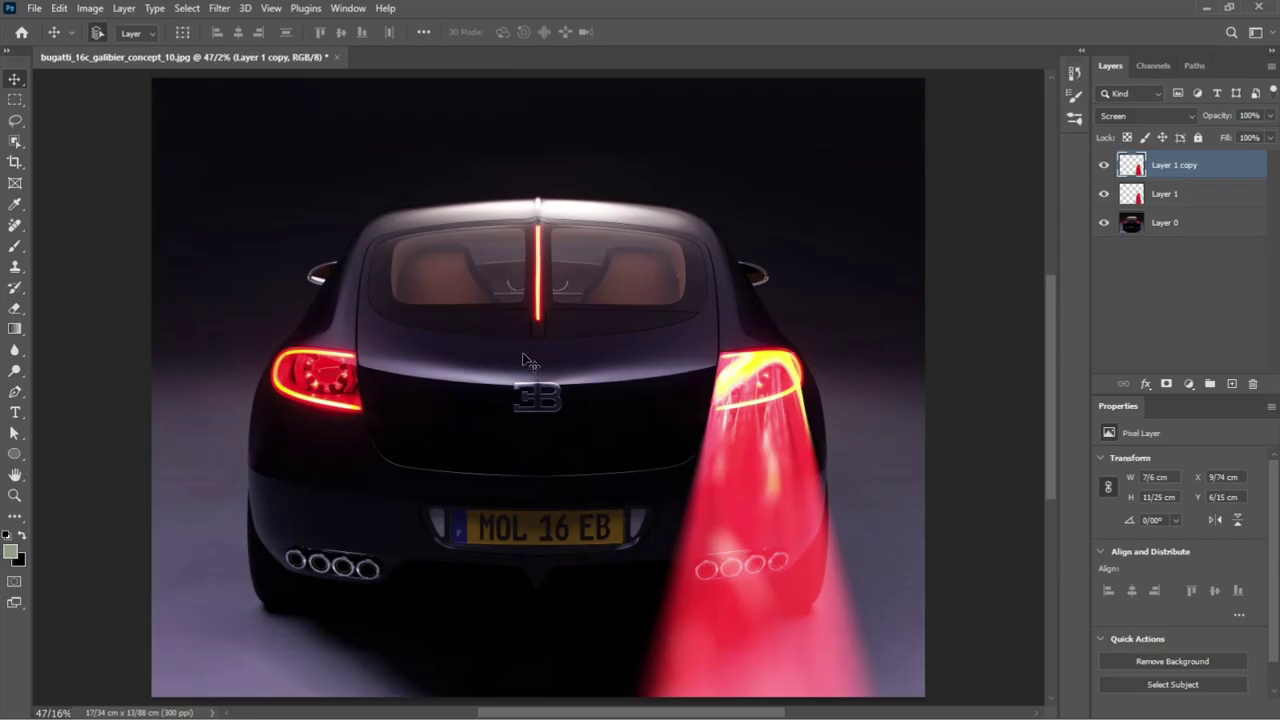
{"action": "key", "text": "ctrl+t"}
{"action": "right_click", "coordinate": [617, 419]}
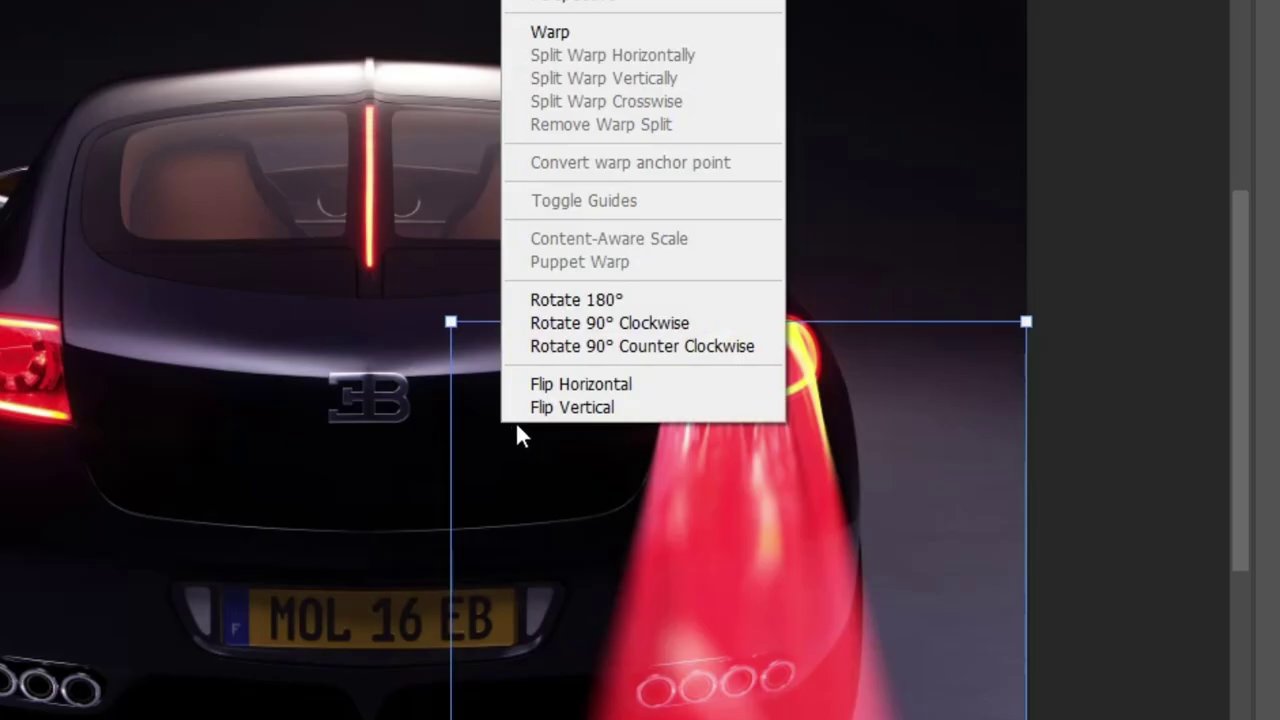
{"action": "left_click", "coordinate": [667, 386]}
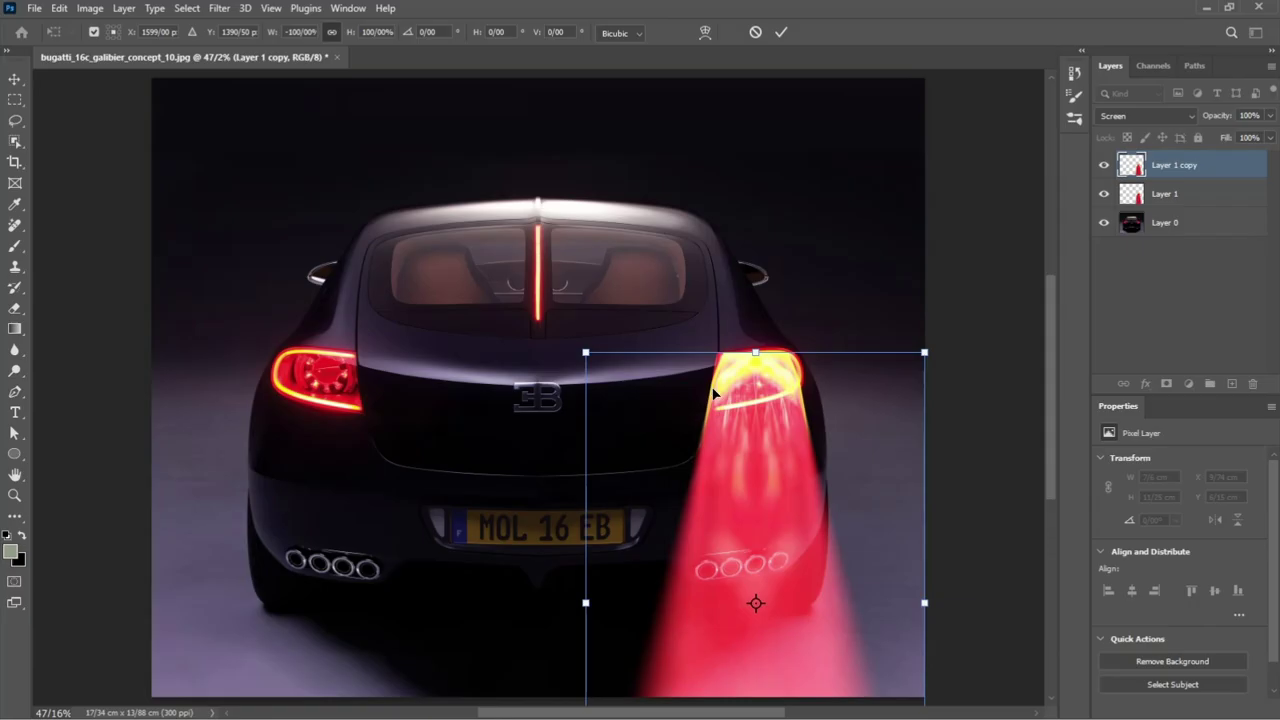
{"action": "left_click_drag", "start_coordinate": [819, 446], "coordinate": [291, 399]}
{"action": "key", "text": "ctrl+minus"}
{"action": "key", "text": "Return"}
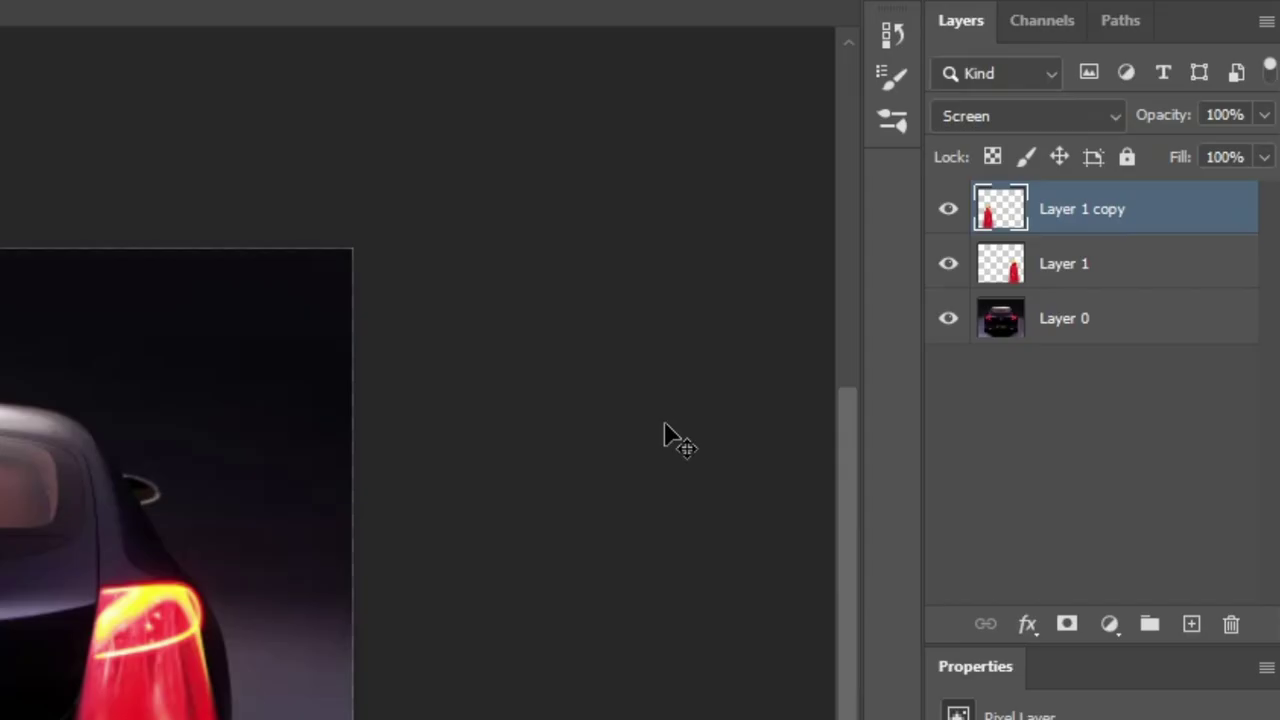
- Select both streak layers, perspective-spread their bottoms far outward, and group them into Group 1
{"action": "left_click", "coordinate": [1128, 275], "text": "shift"}
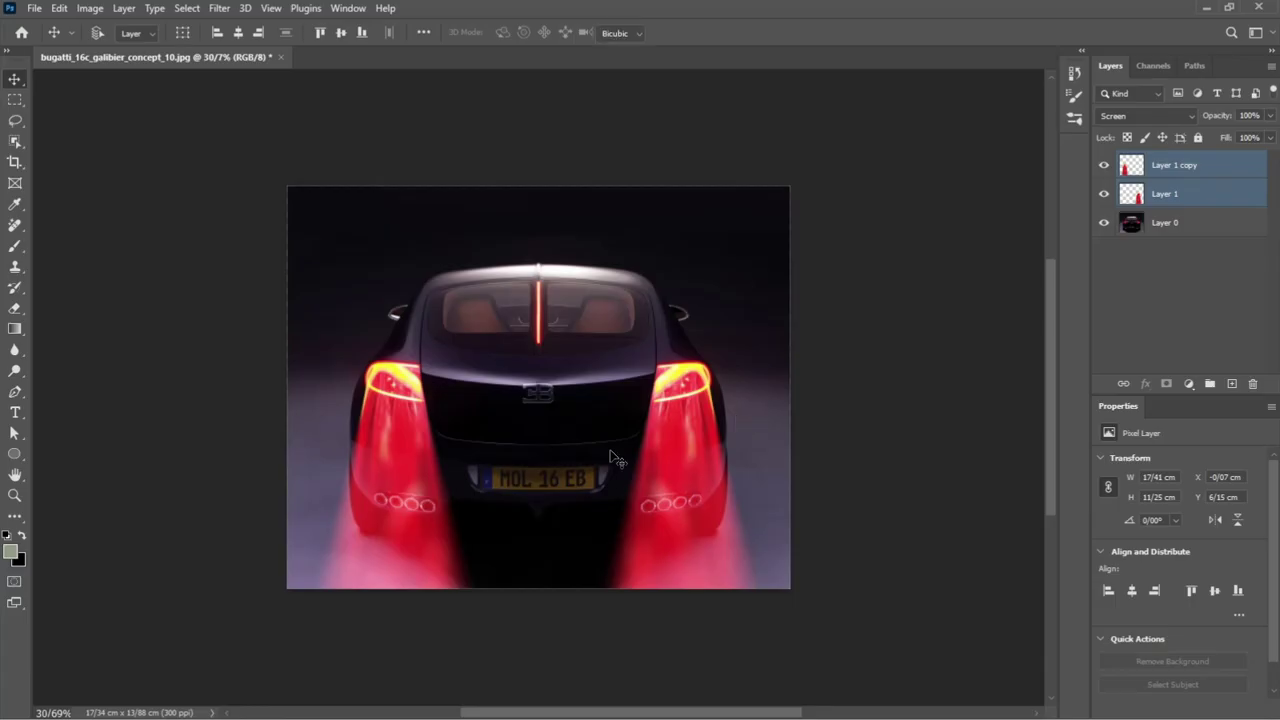
{"action": "key", "text": "ctrl+t"}
{"action": "left_click_drag", "start_coordinate": [589, 452], "coordinate": [509, 352]}
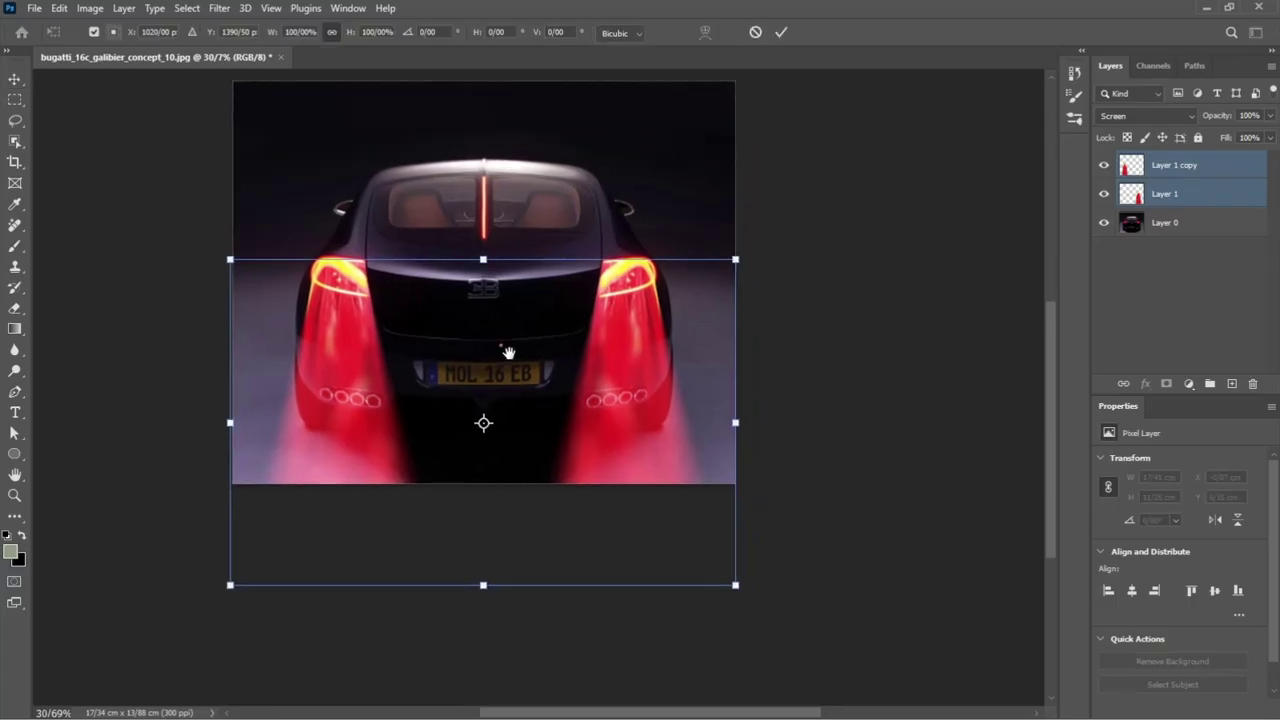
{"action": "right_click", "coordinate": [502, 350]}
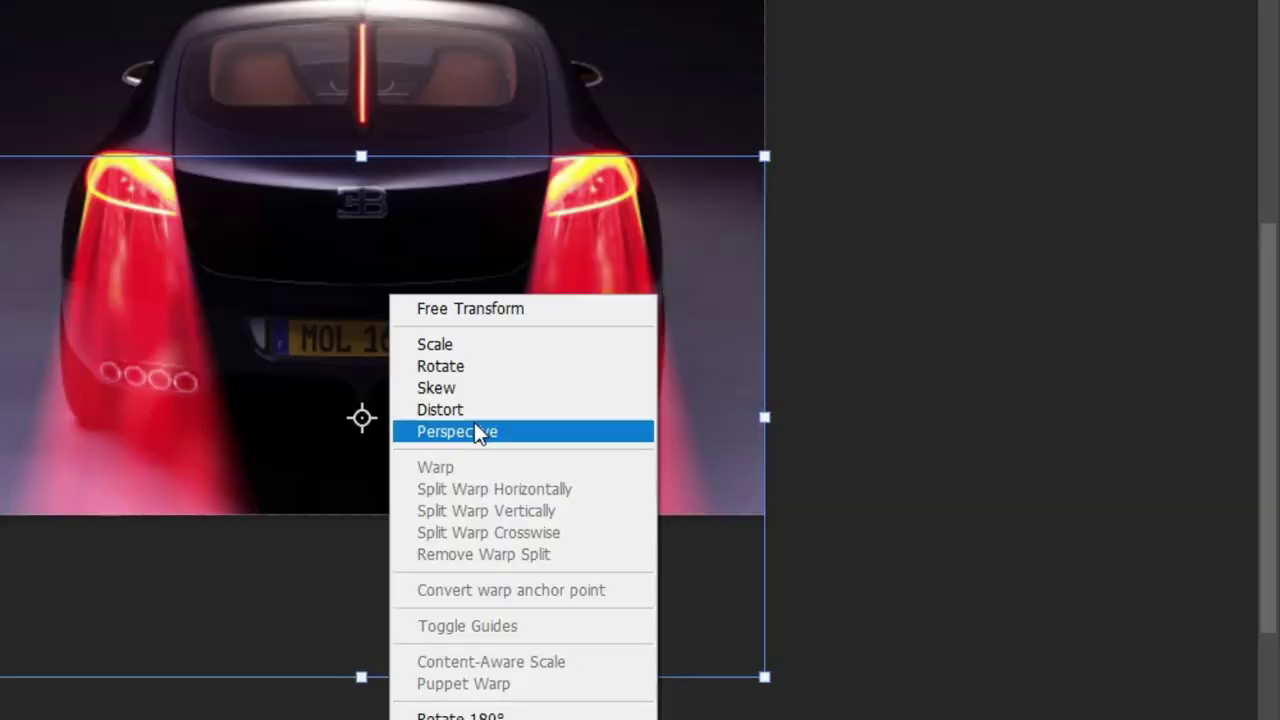
{"action": "left_click", "coordinate": [556, 431]}
{"action": "left_click_drag", "start_coordinate": [764, 677], "coordinate": [1186, 476]}
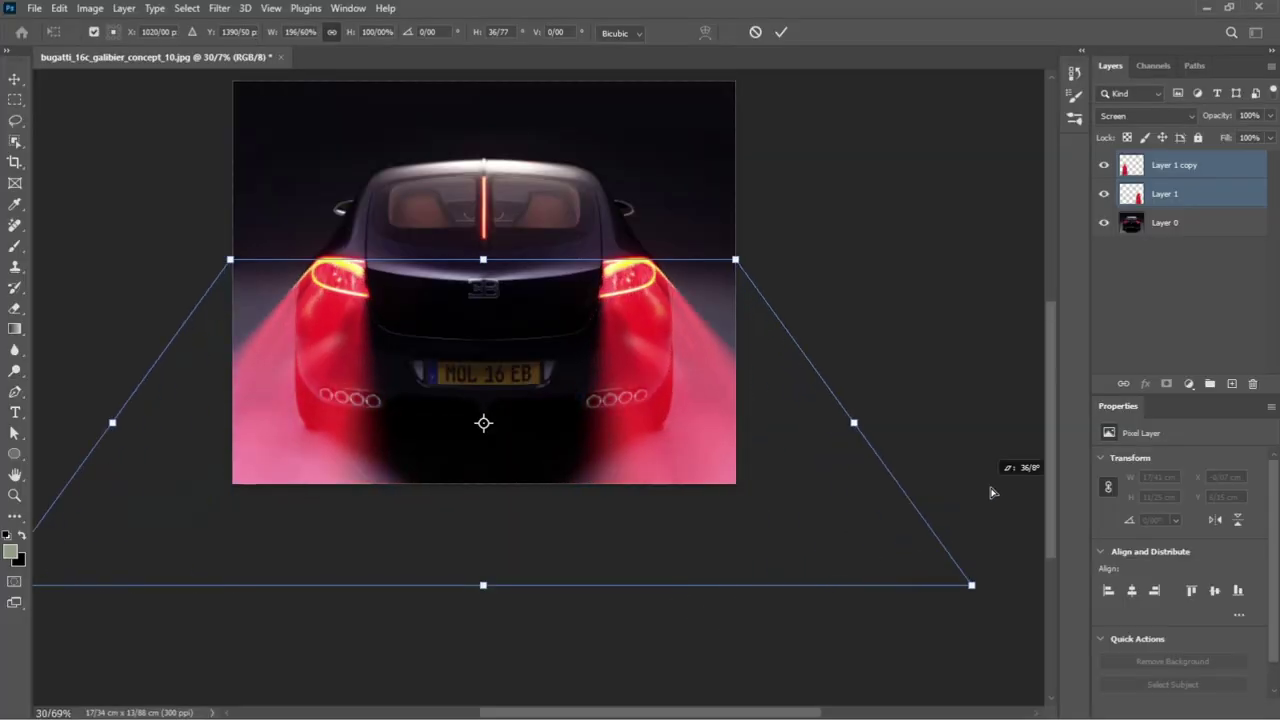
{"action": "scroll", "coordinate": [850, 280], "scroll_direction": "down", "scroll_amount": 3}
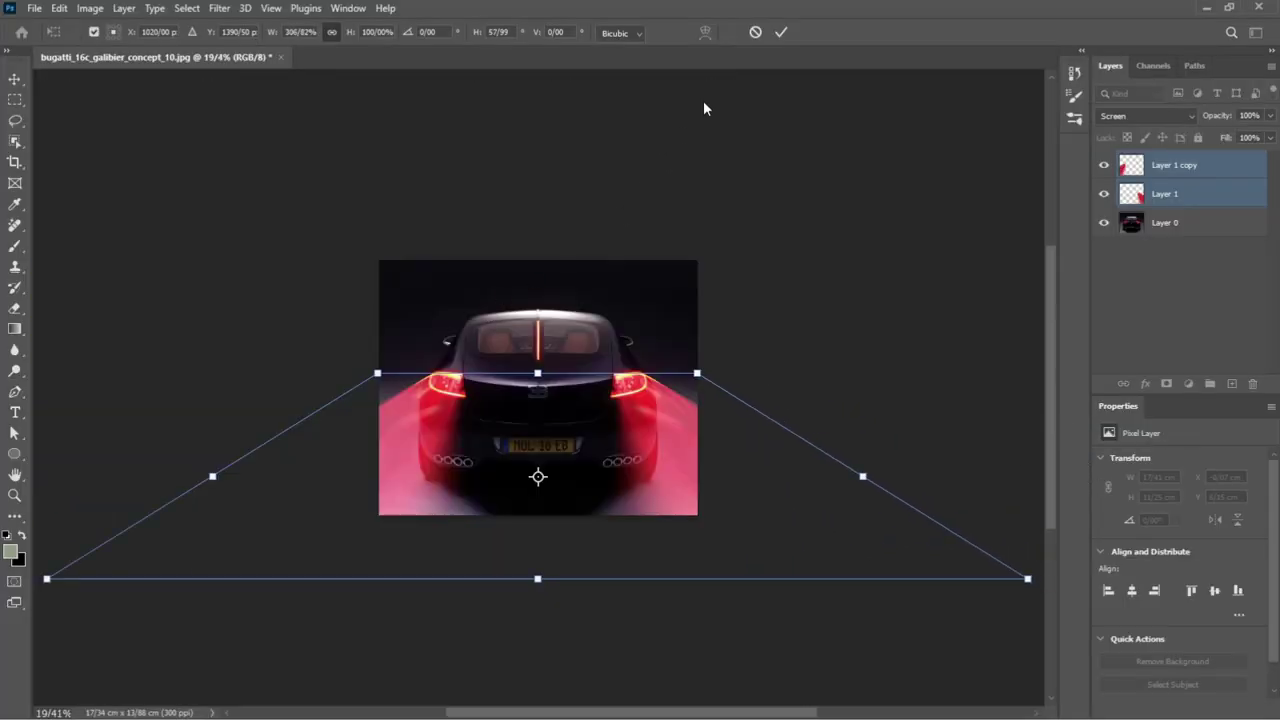
{"action": "left_click", "coordinate": [782, 32]}
{"action": "key", "text": "ctrl+g"}
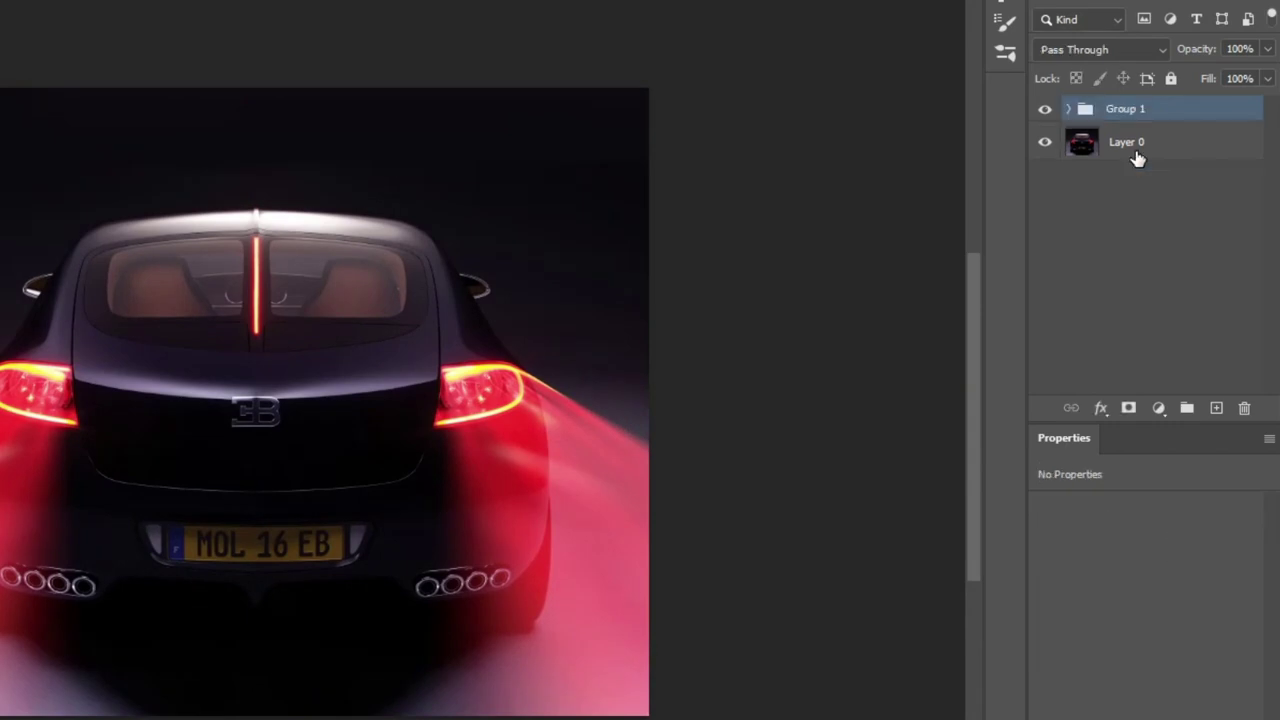
- Add a black layer mask to Group 1 and paint faint red beams back in behind the taillights
{"action": "left_click", "coordinate": [1130, 410], "text": "alt"}
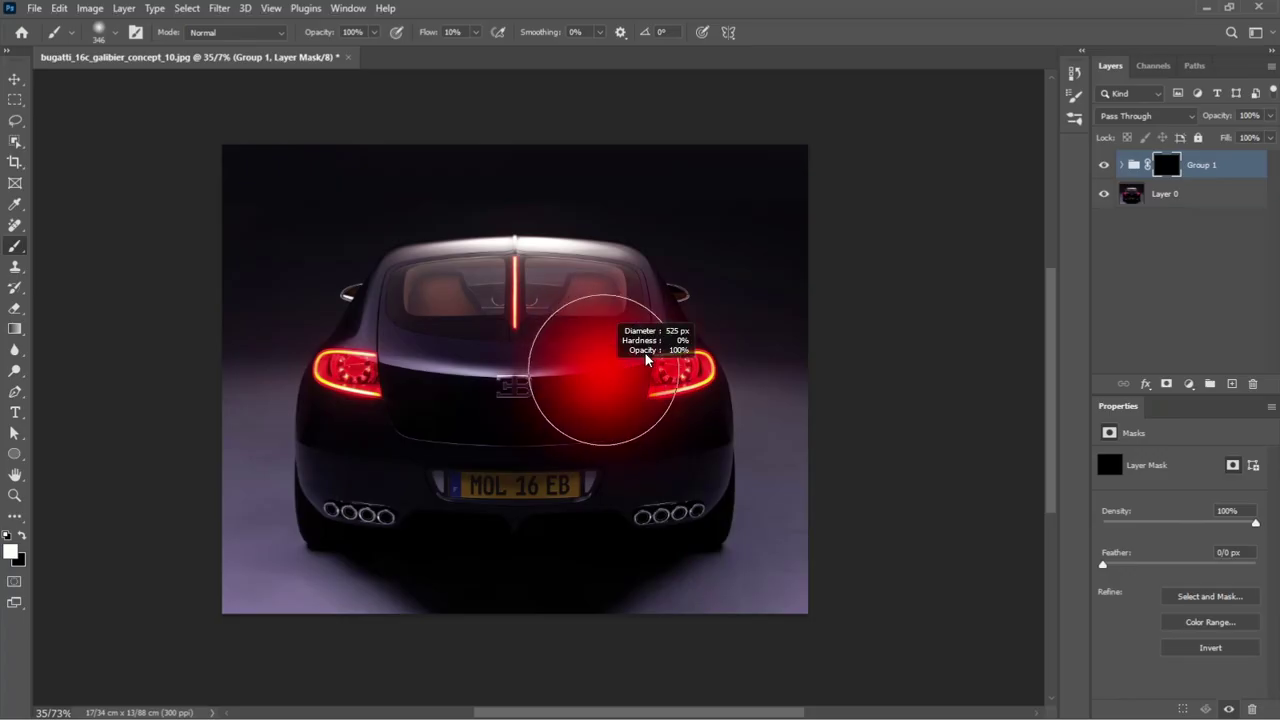
{"action": "left_click_drag", "start_coordinate": [700, 385], "coordinate": [222, 494]}
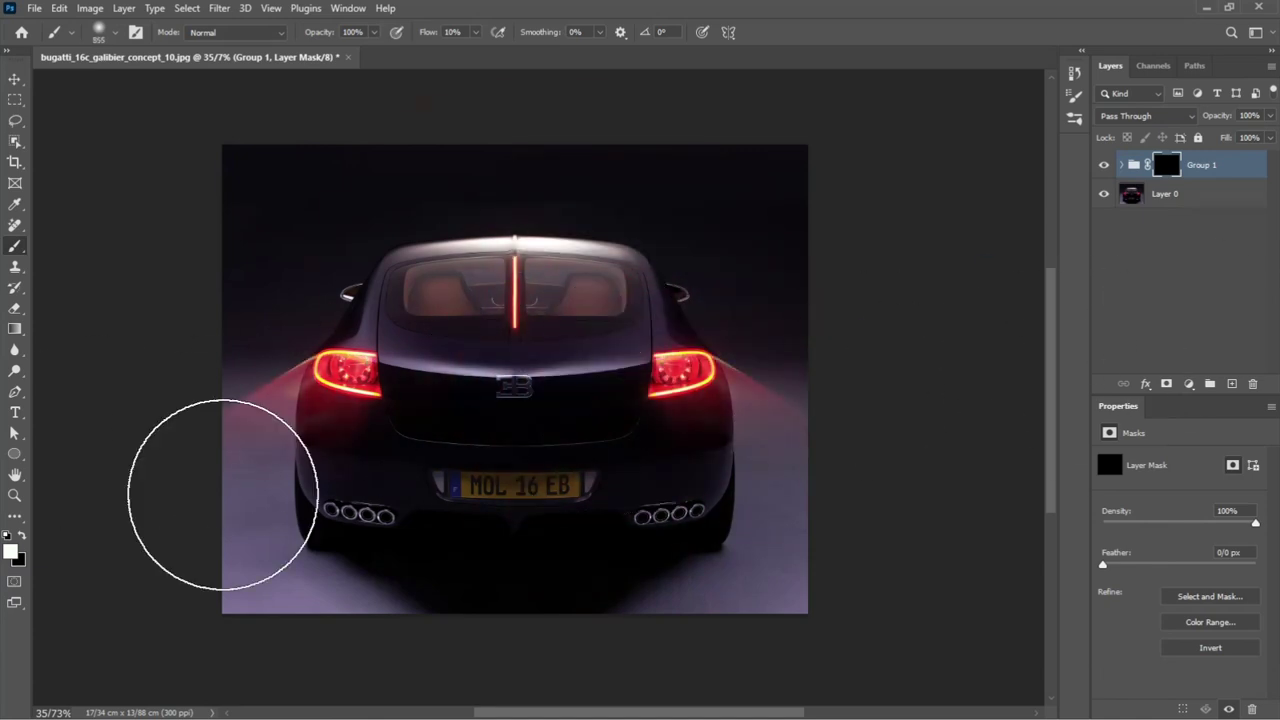